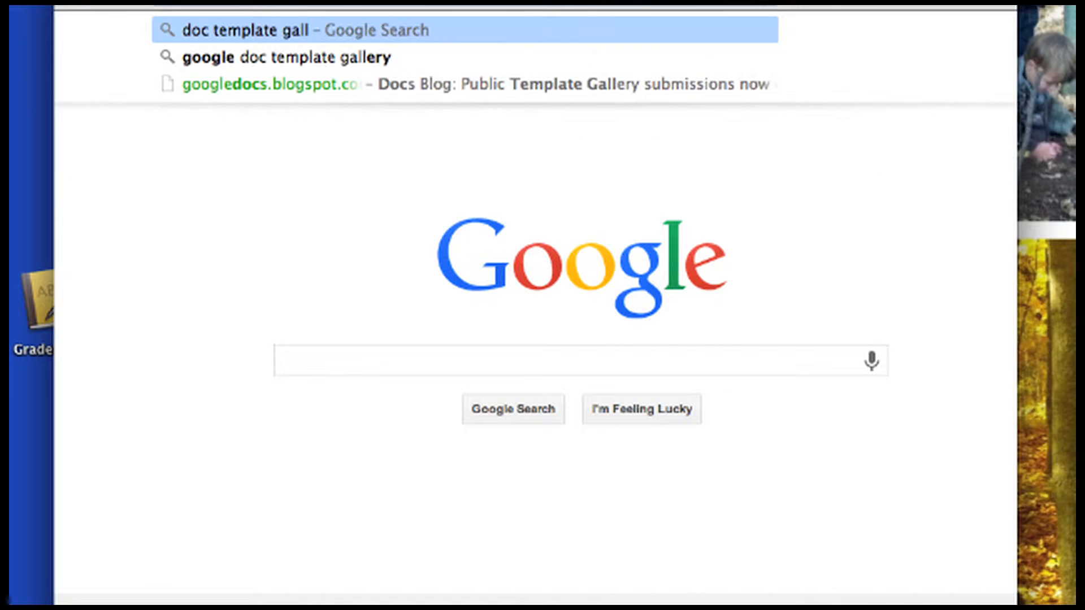
Search the web for 'doc template gallery' and open the Google Docs Templates result
{"action": "key", "text": "Return"}
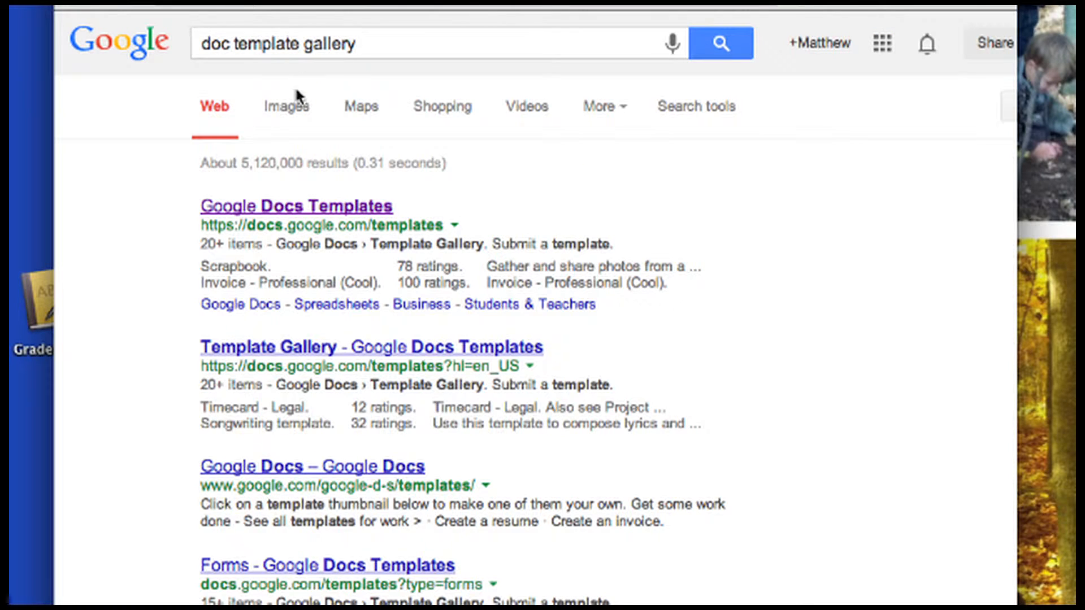
{"action": "left_click", "coordinate": [273, 265]}
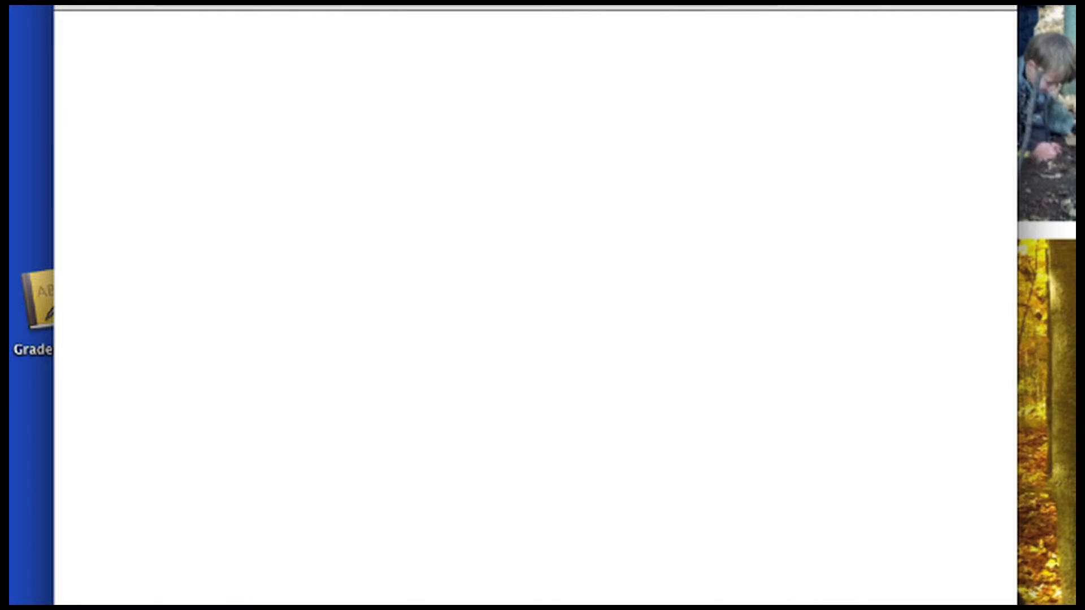
Search the gallery for the 'writer's conference' template and make your own copy of it
{"action": "left_click", "coordinate": [378, 68]}
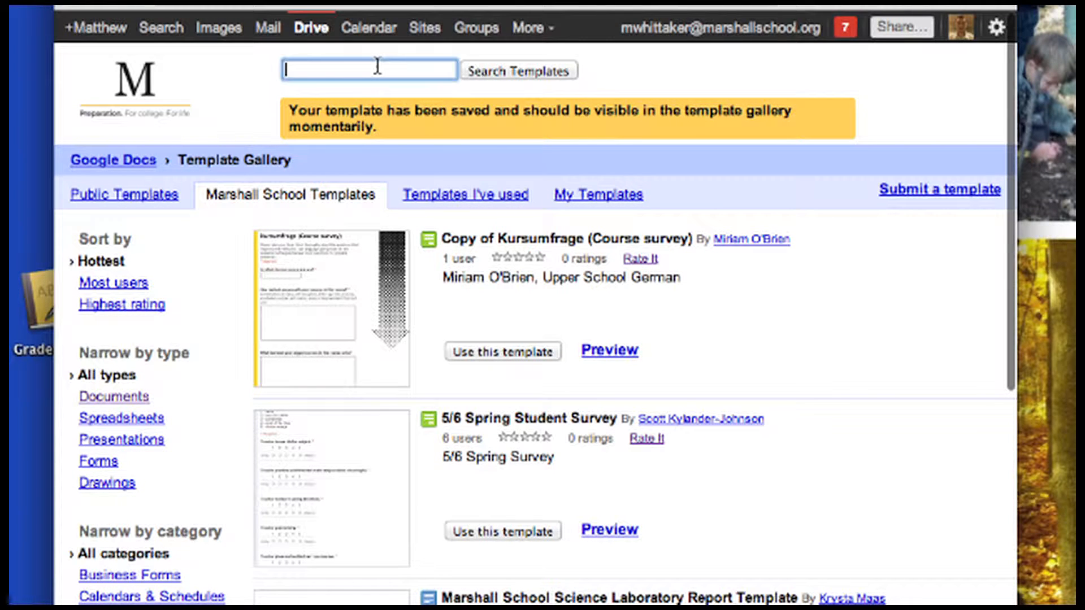
{"action": "type", "text": "writer"}
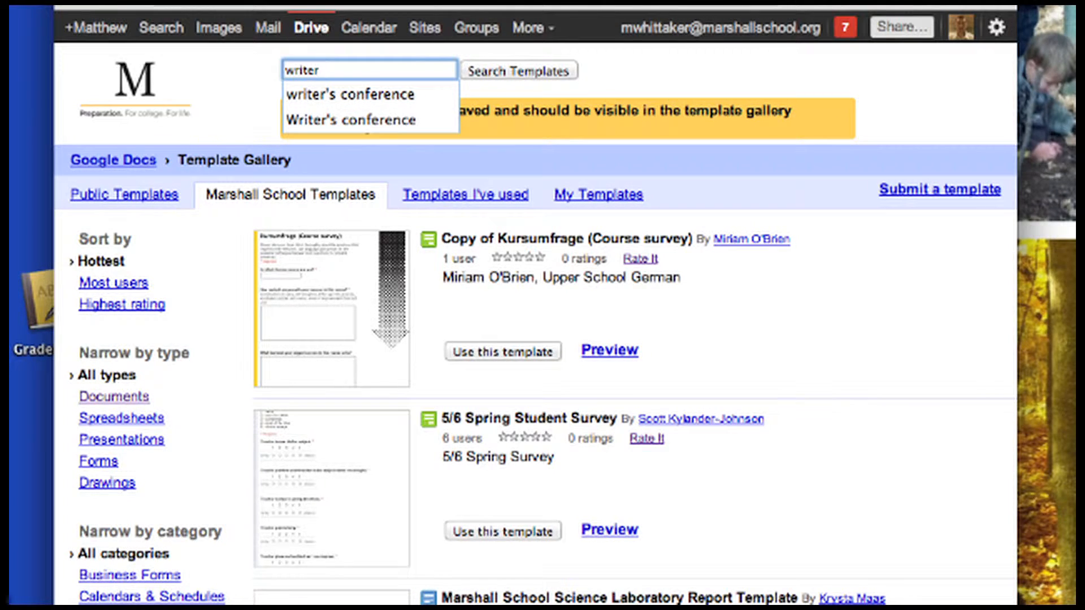
{"action": "key", "text": "Down"}
{"action": "key", "text": "Return"}
{"action": "left_click", "coordinate": [513, 75]}
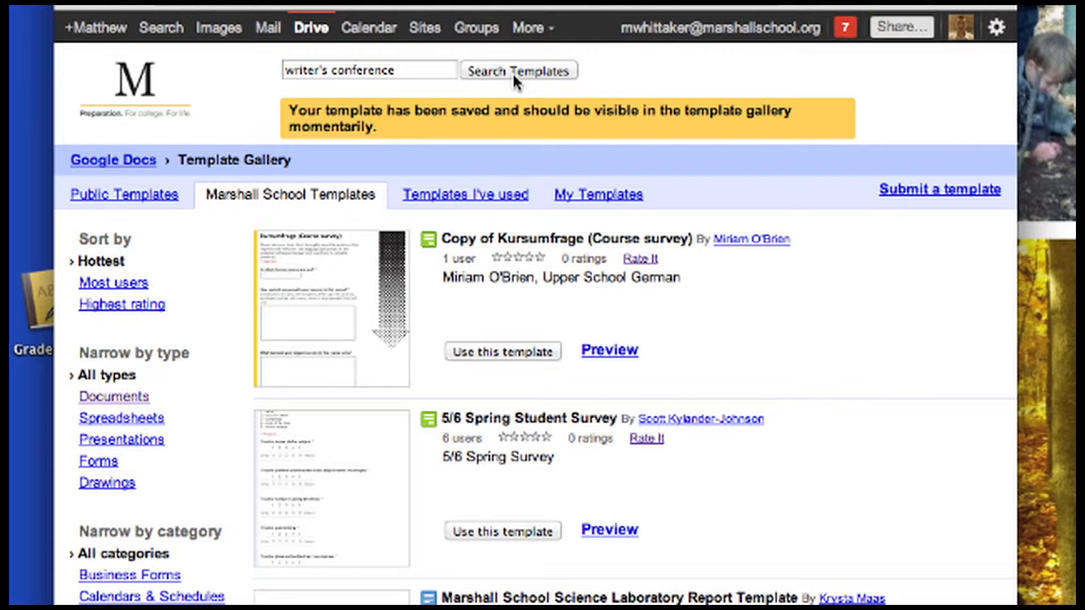
{"action": "left_click", "coordinate": [490, 412]}
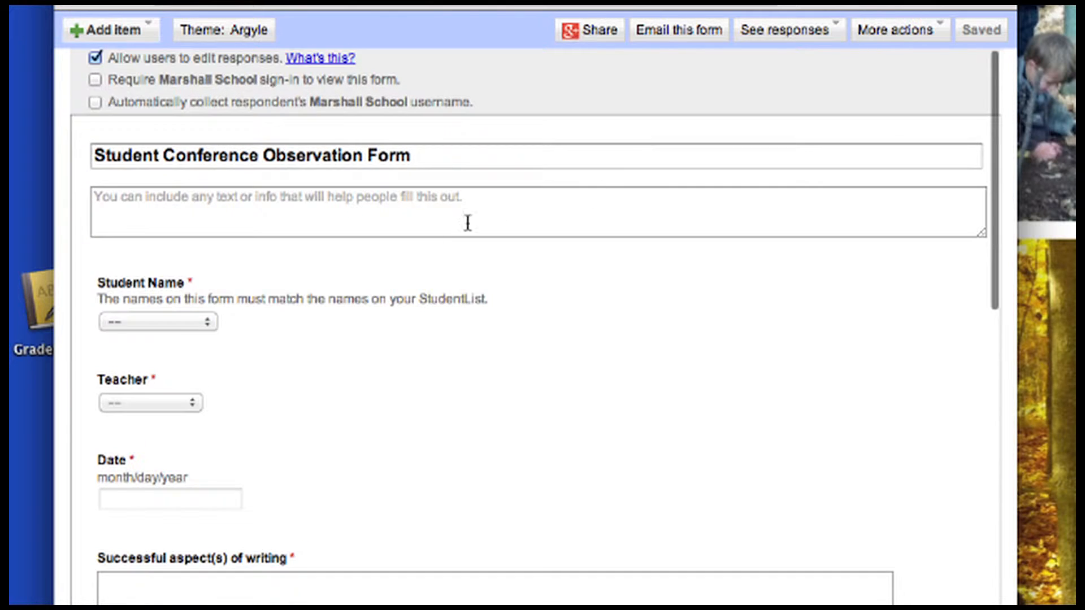
Scroll through the observation form and review the Area for improvement answer choices
{"action": "scroll", "coordinate": [454, 230], "scroll_direction": "down", "scroll_amount": 2}
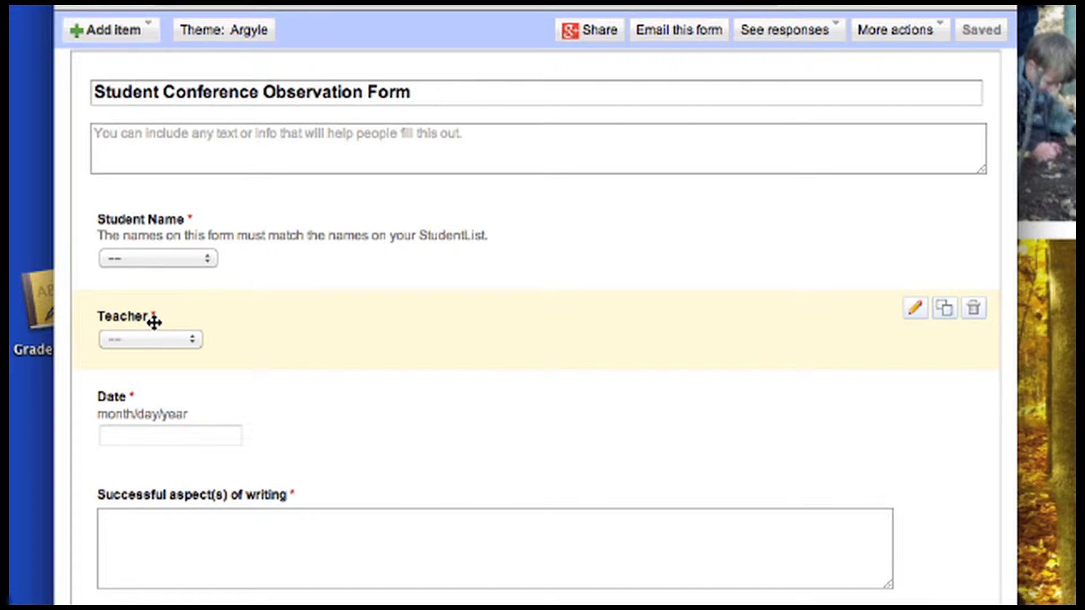
{"action": "scroll", "coordinate": [174, 503], "scroll_direction": "down", "scroll_amount": 8}
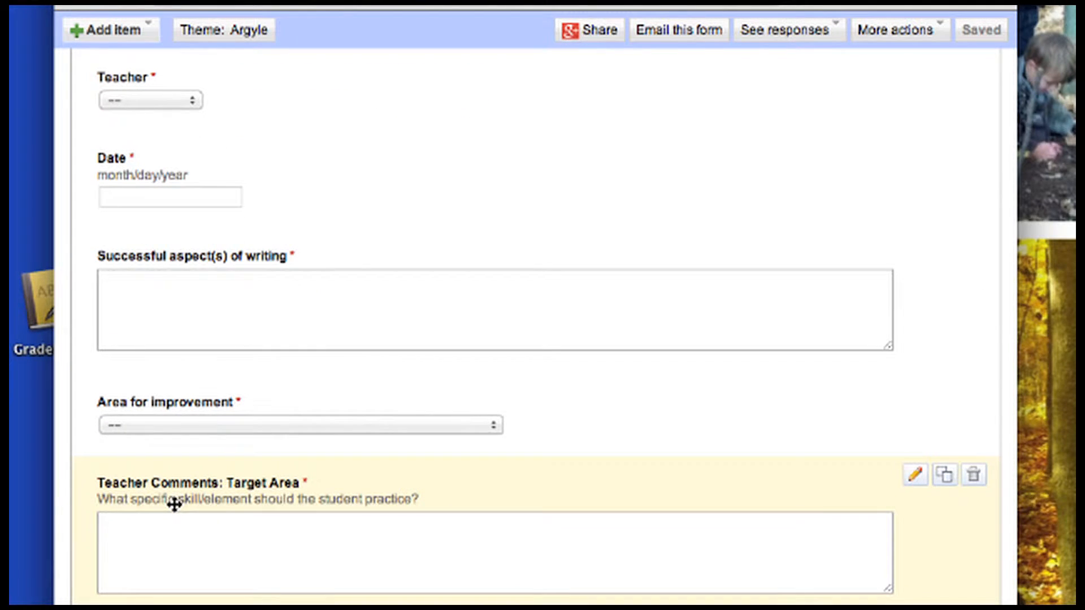
{"action": "scroll", "coordinate": [174, 505], "scroll_direction": "down", "scroll_amount": 1}
{"action": "scroll", "coordinate": [172, 505], "scroll_direction": "down", "scroll_amount": 1}
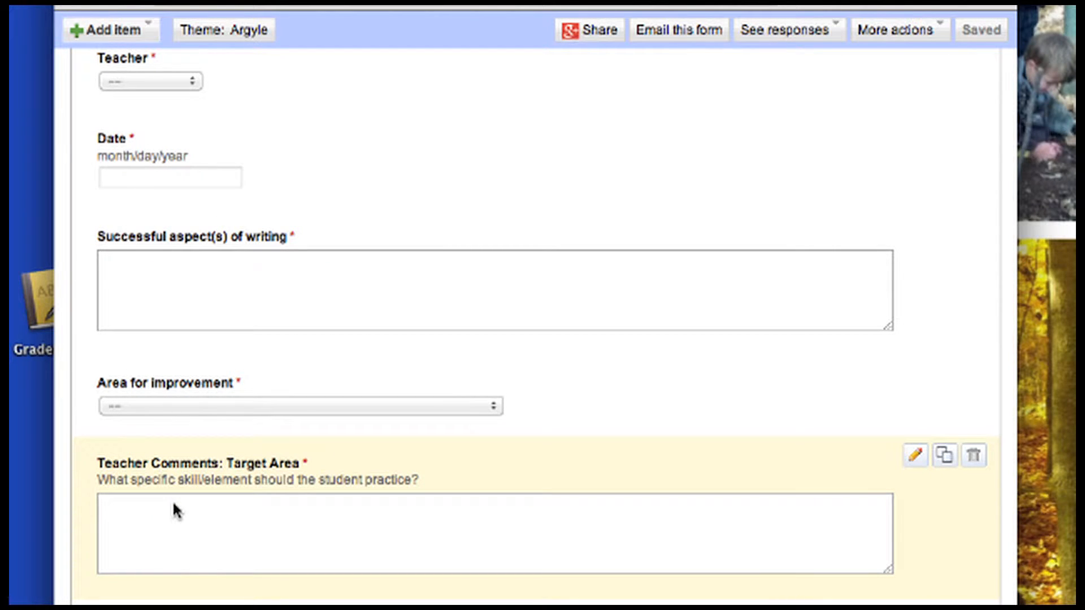
{"action": "scroll", "coordinate": [173, 503], "scroll_direction": "down", "scroll_amount": 4}
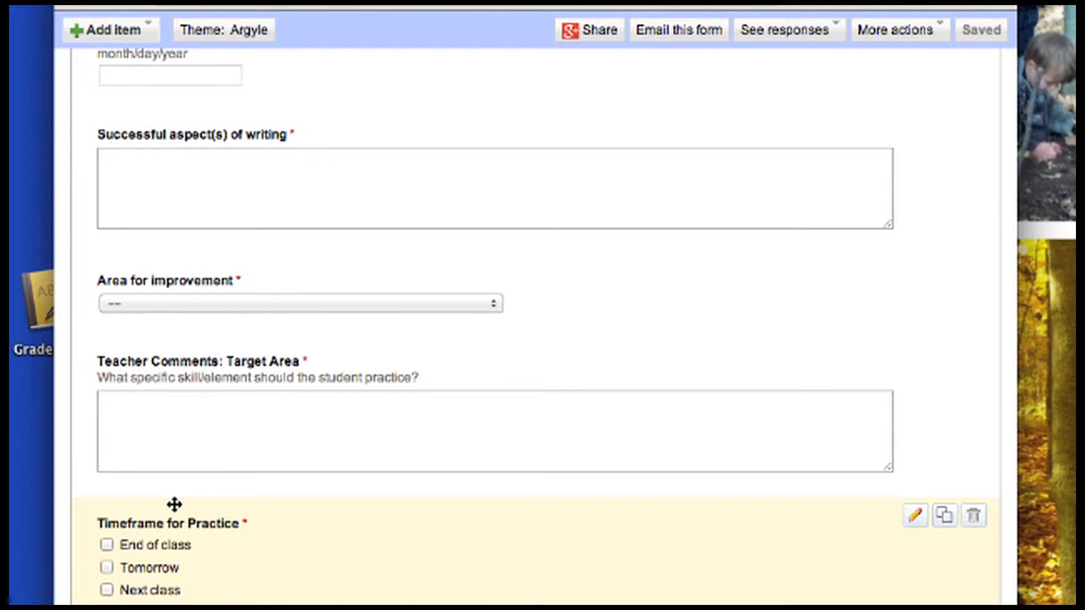
{"action": "left_click", "coordinate": [206, 308]}
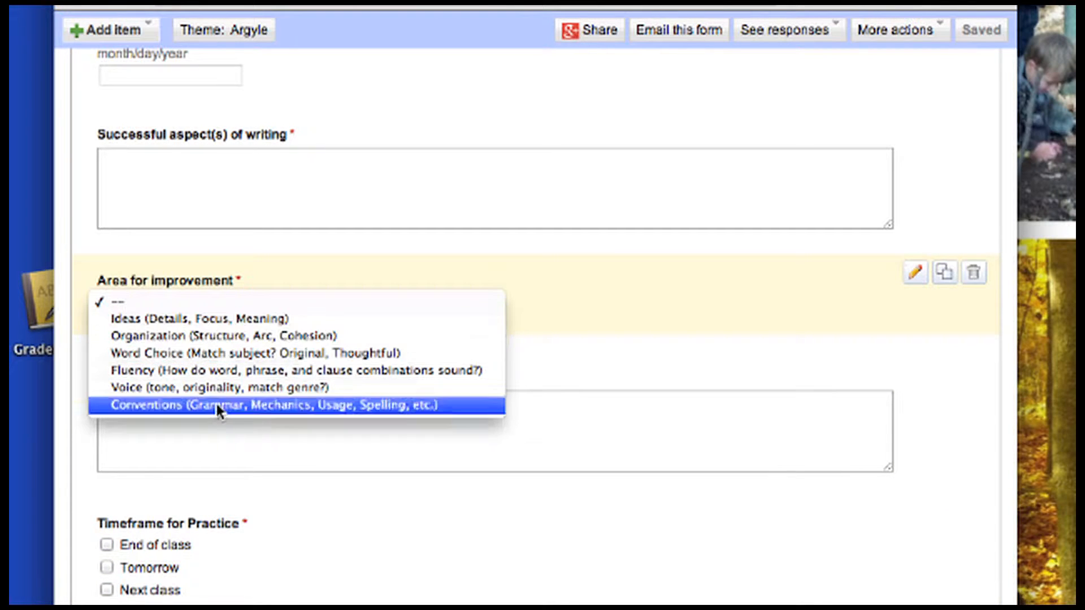
{"action": "left_click", "coordinate": [524, 328]}
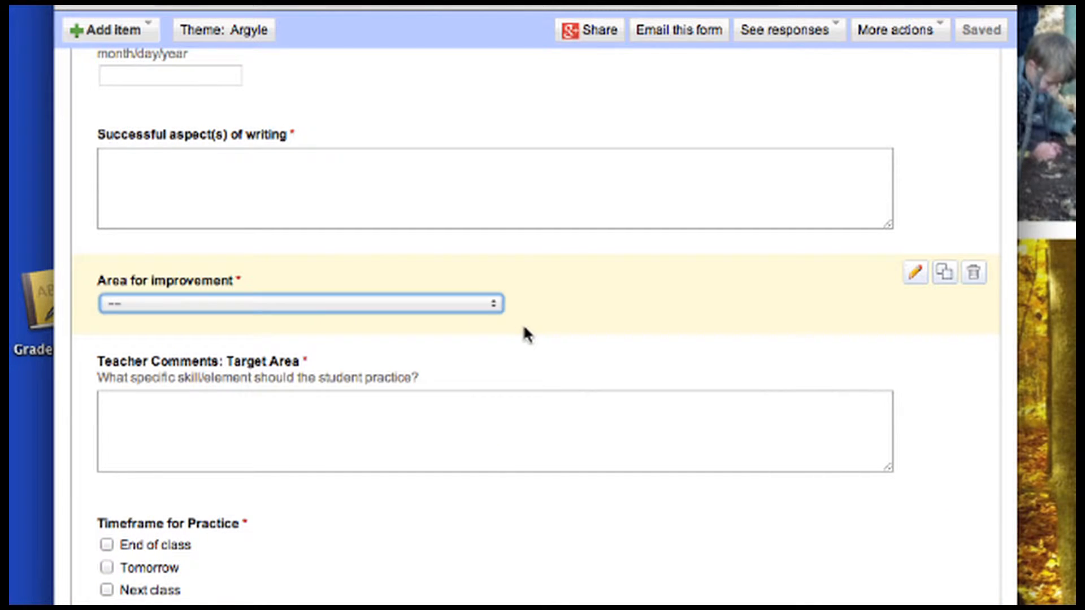
Review the Whole class mini-lesson? choices, then open the linked response spreadsheet
{"action": "scroll", "coordinate": [461, 446], "scroll_direction": "down", "scroll_amount": 4}
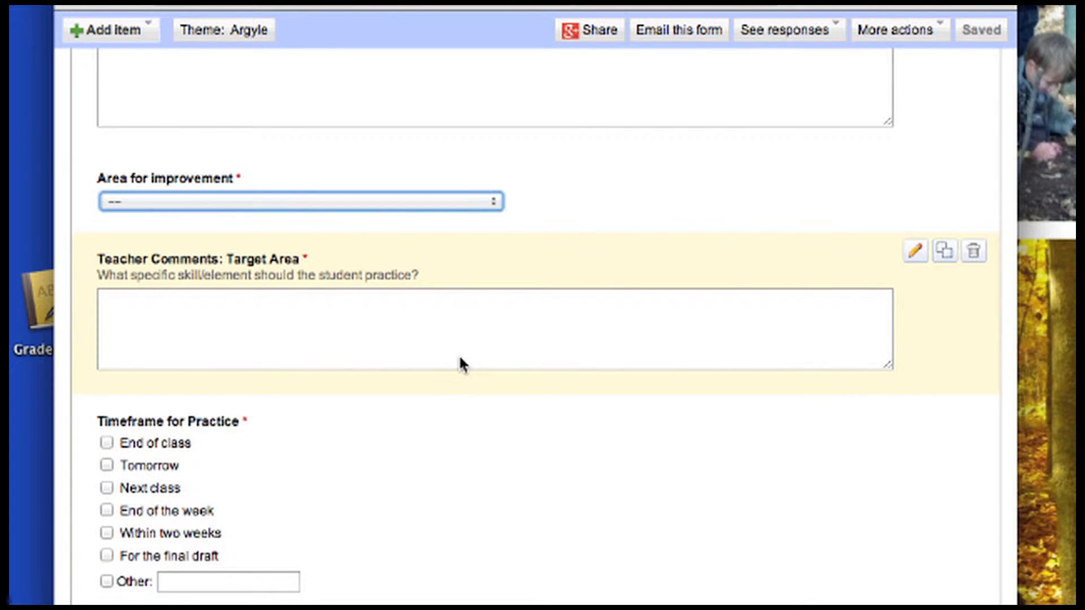
{"action": "scroll", "coordinate": [431, 426], "scroll_direction": "down", "scroll_amount": 4}
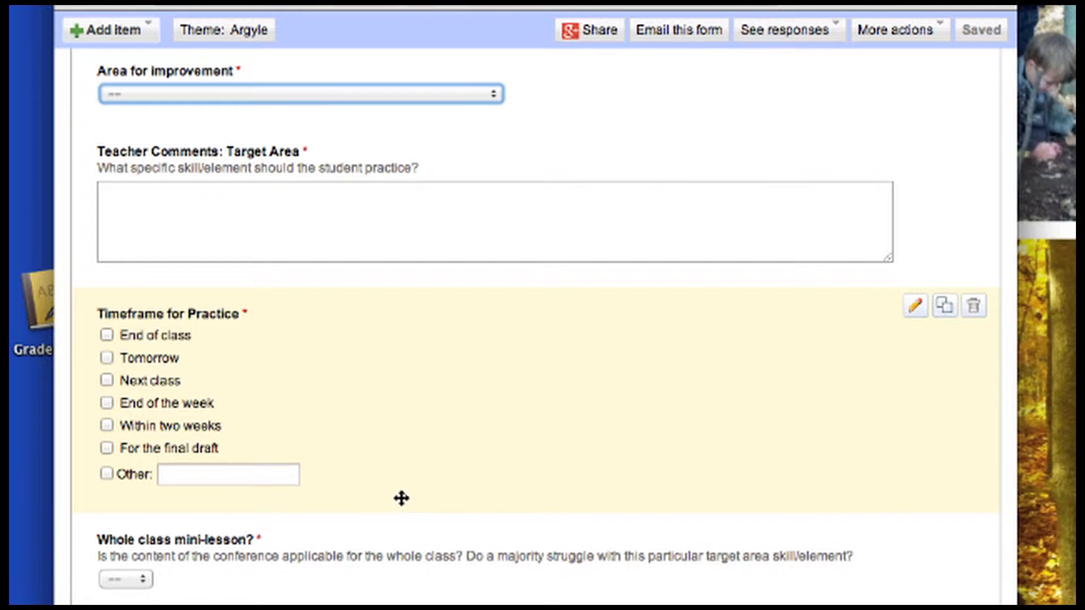
{"action": "left_click", "coordinate": [146, 583]}
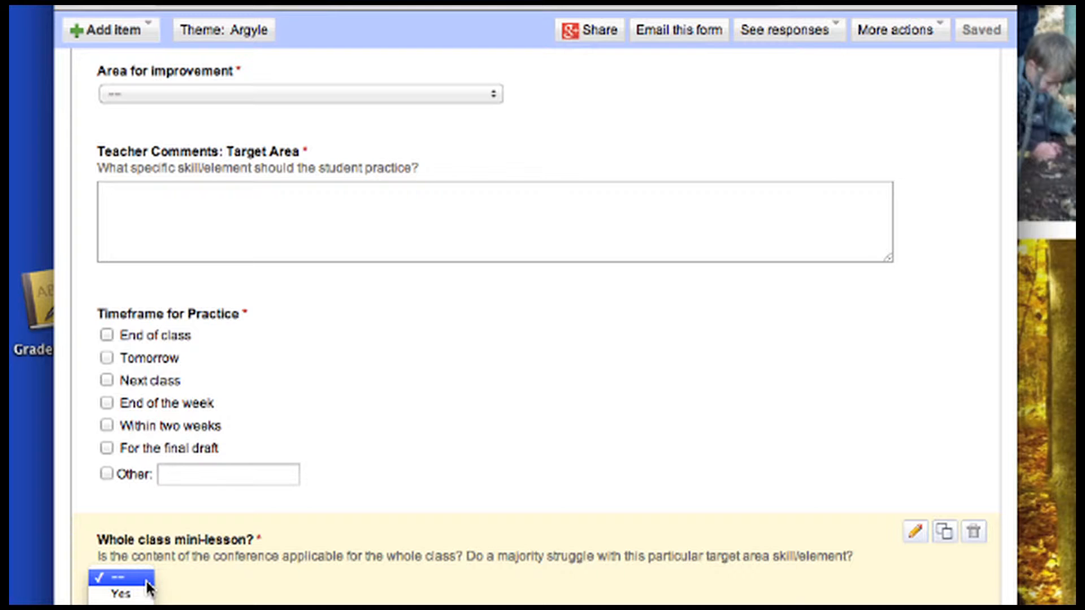
{"action": "left_click", "coordinate": [355, 520]}
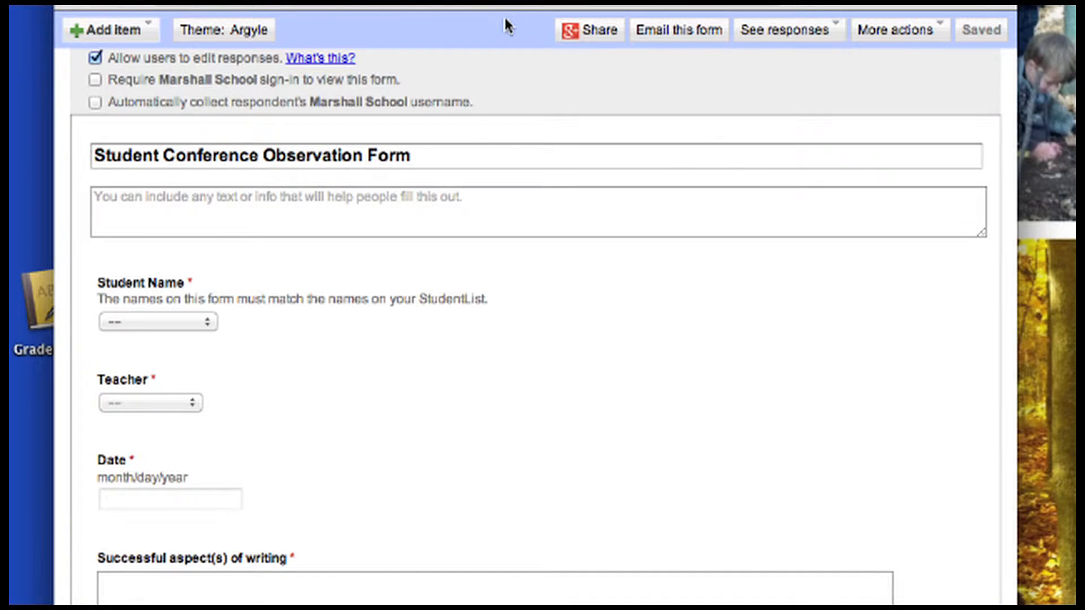
{"action": "left_click", "coordinate": [746, 32]}
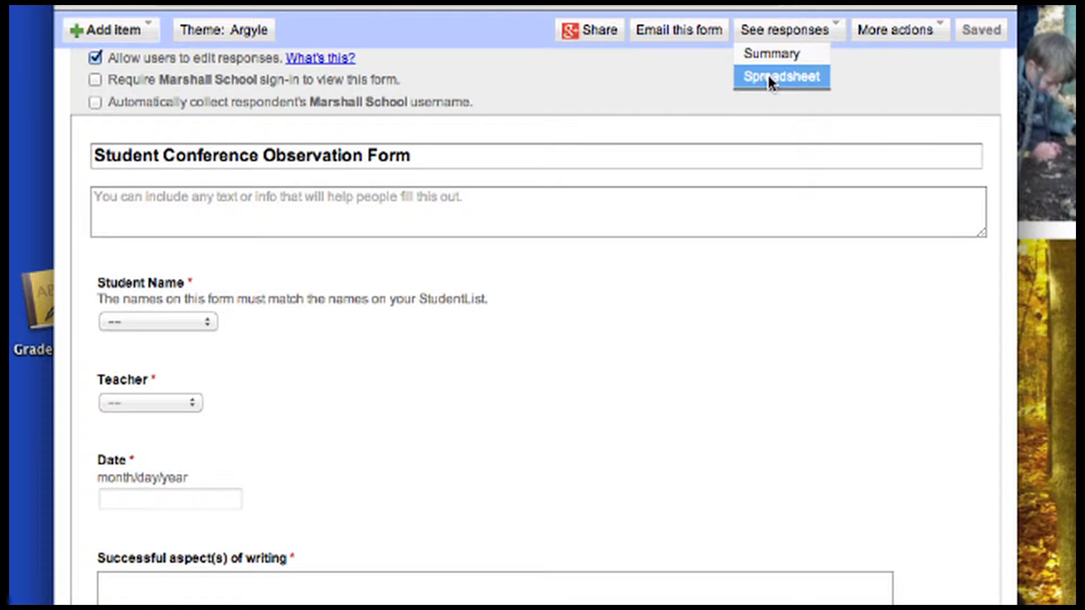
{"action": "left_click", "coordinate": [770, 90]}
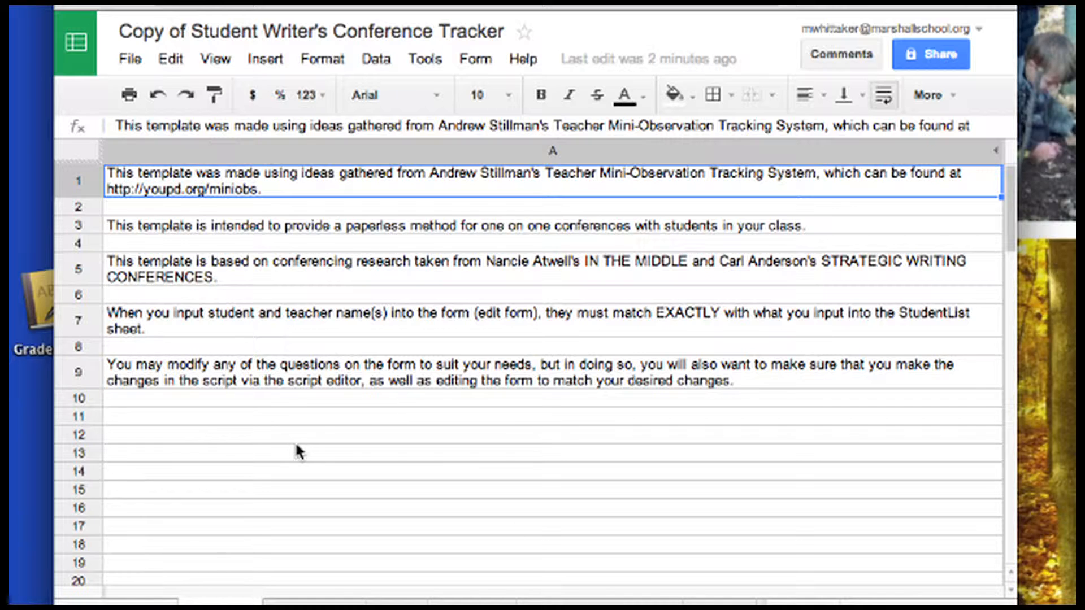
Switch to the StudentList sheet
{"action": "left_click", "coordinate": [314, 603]}
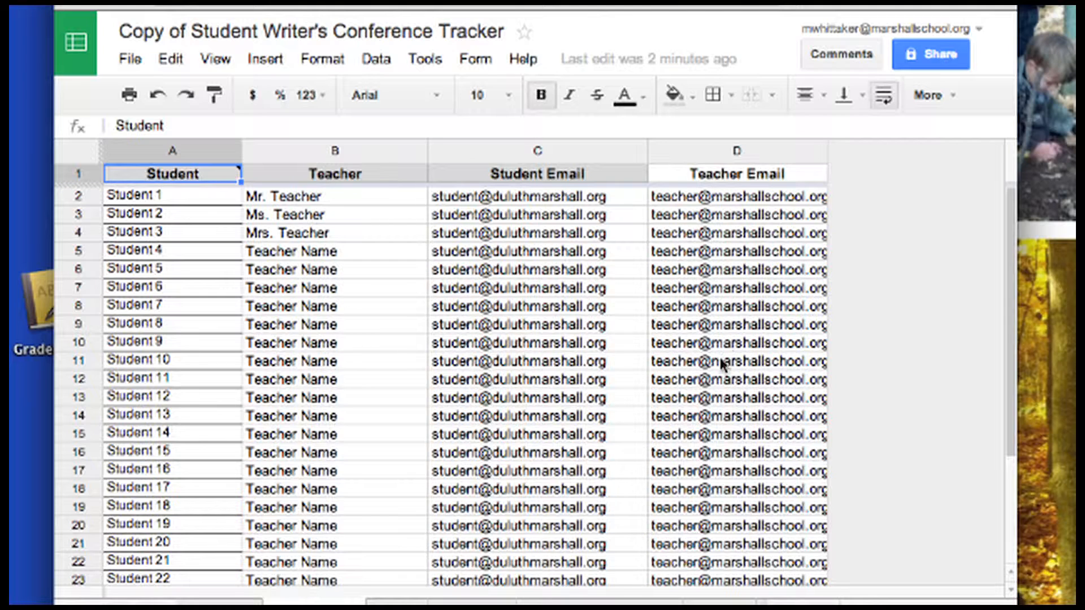
Fill 'Mr. Teacher' from B2 down column B to row 24
{"action": "left_click", "coordinate": [179, 203]}
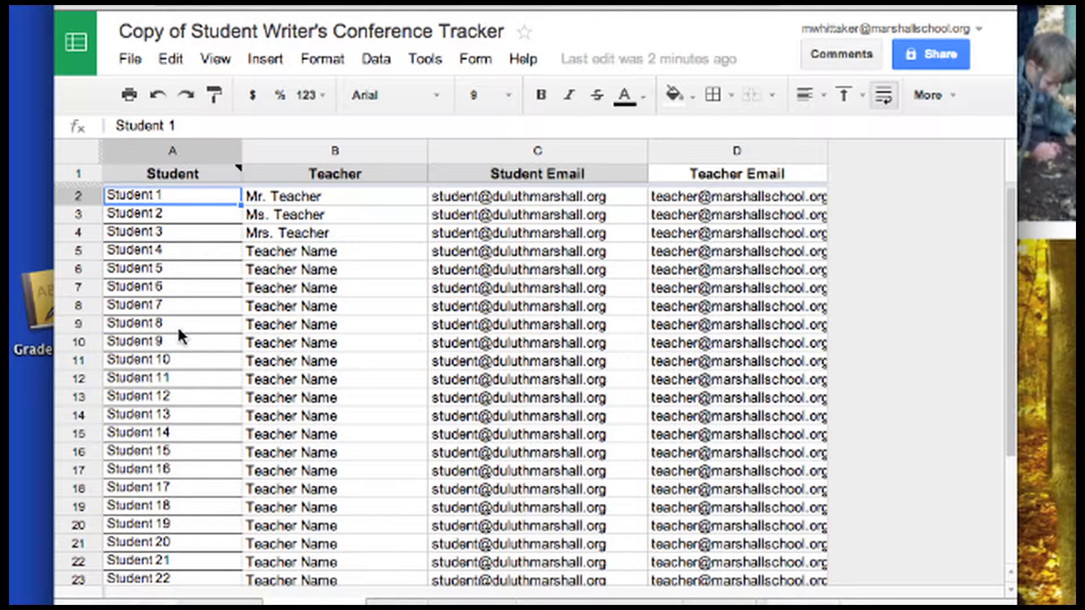
{"action": "left_click", "coordinate": [340, 196]}
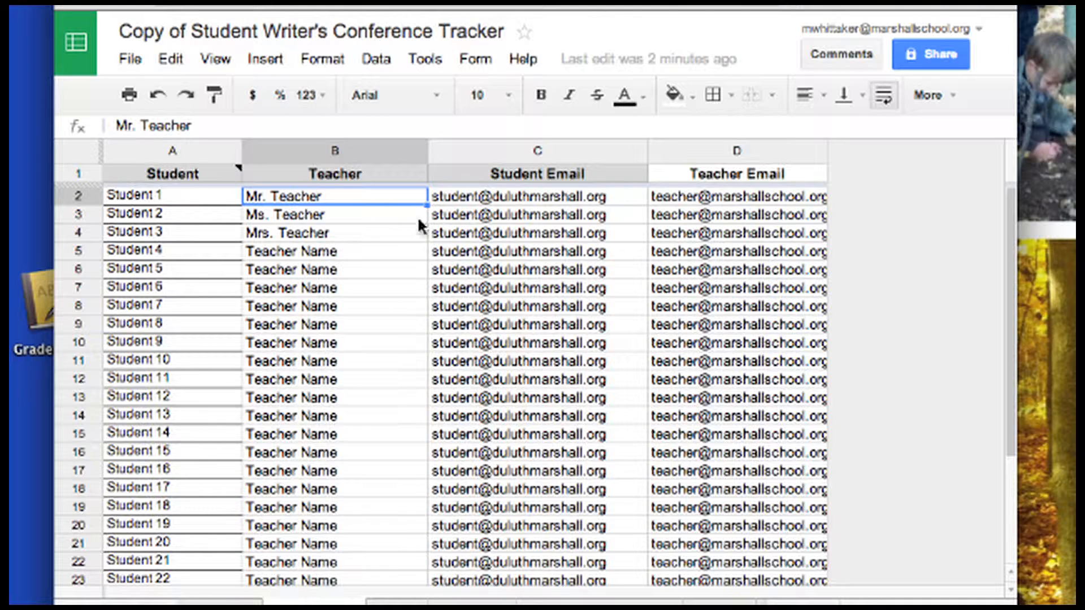
{"action": "left_click_drag", "start_coordinate": [425, 202], "coordinate": [423, 565]}
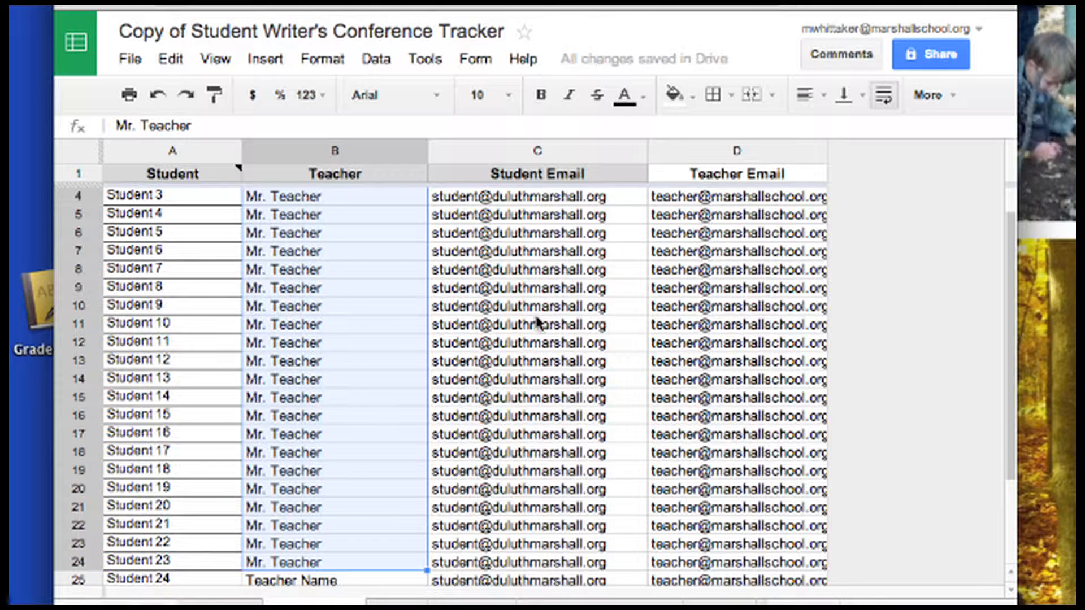
Fill the teacher email from D4 down column D to row 24, then reselect A2
{"action": "left_click", "coordinate": [543, 308]}
{"action": "left_click", "coordinate": [554, 197]}
{"action": "left_click", "coordinate": [554, 218]}
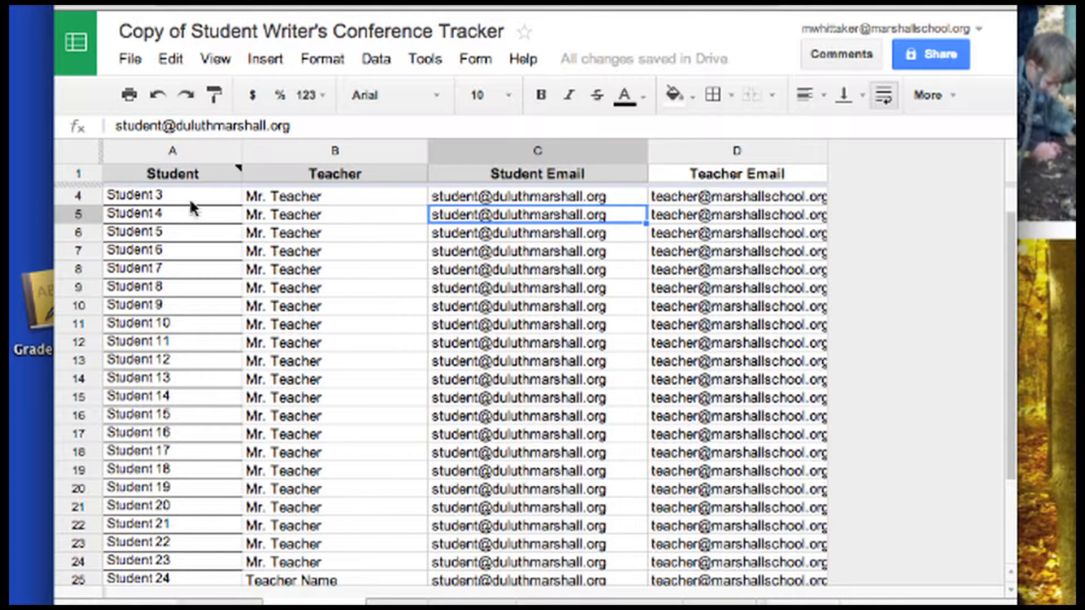
{"action": "left_click", "coordinate": [664, 197]}
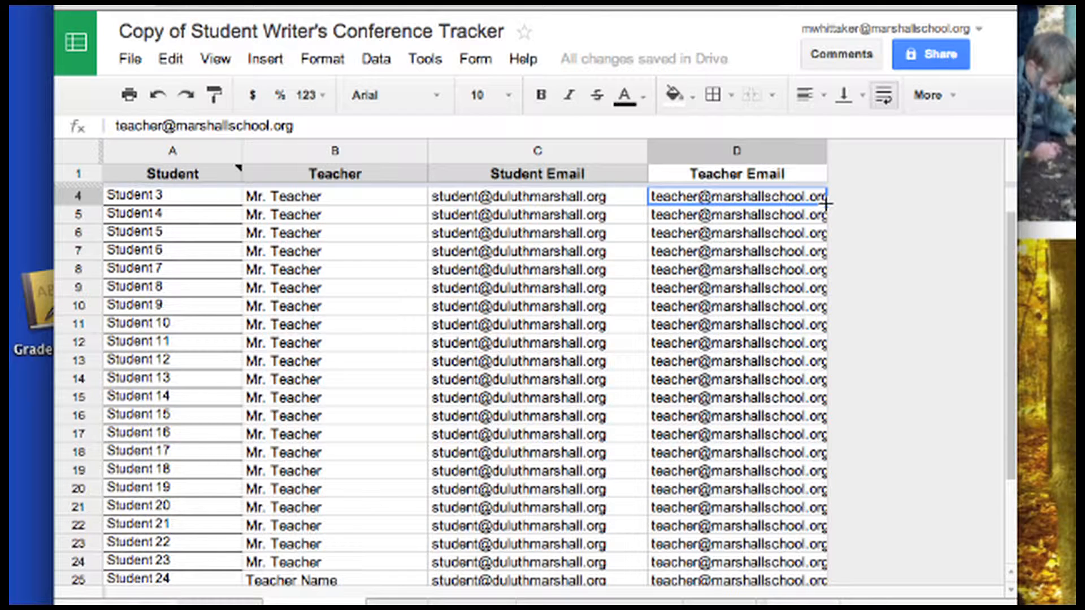
{"action": "left_click_drag", "start_coordinate": [826, 203], "coordinate": [842, 561]}
{"action": "left_click", "coordinate": [775, 376]}
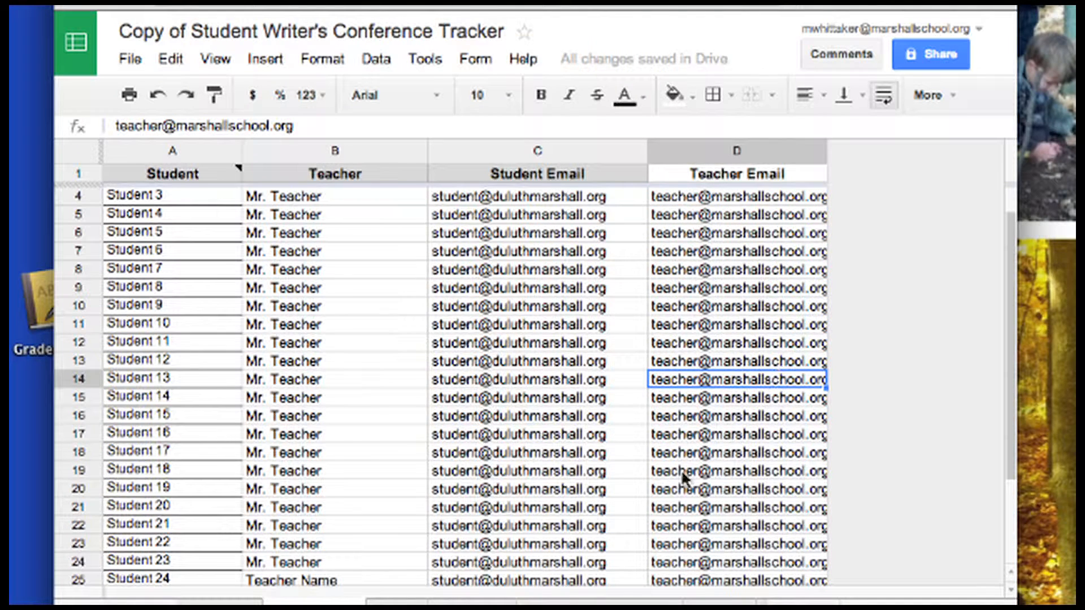
{"action": "left_click", "coordinate": [197, 213]}
{"action": "scroll", "coordinate": [197, 212], "scroll_direction": "up", "scroll_amount": 2}
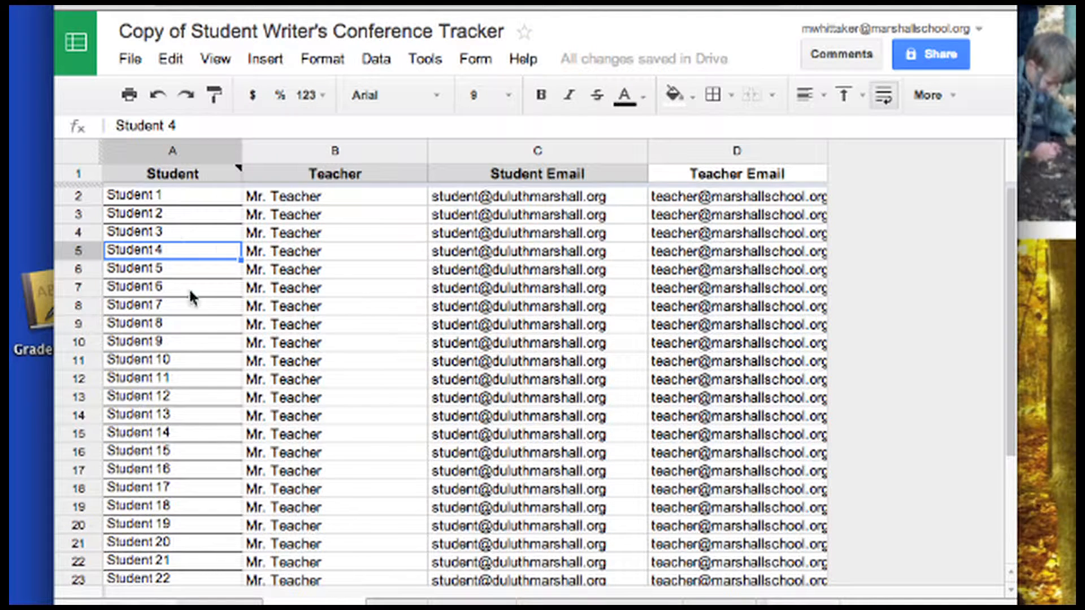
{"action": "mouse_move", "coordinate": [202, 163]}
{"action": "left_click", "coordinate": [192, 197]}
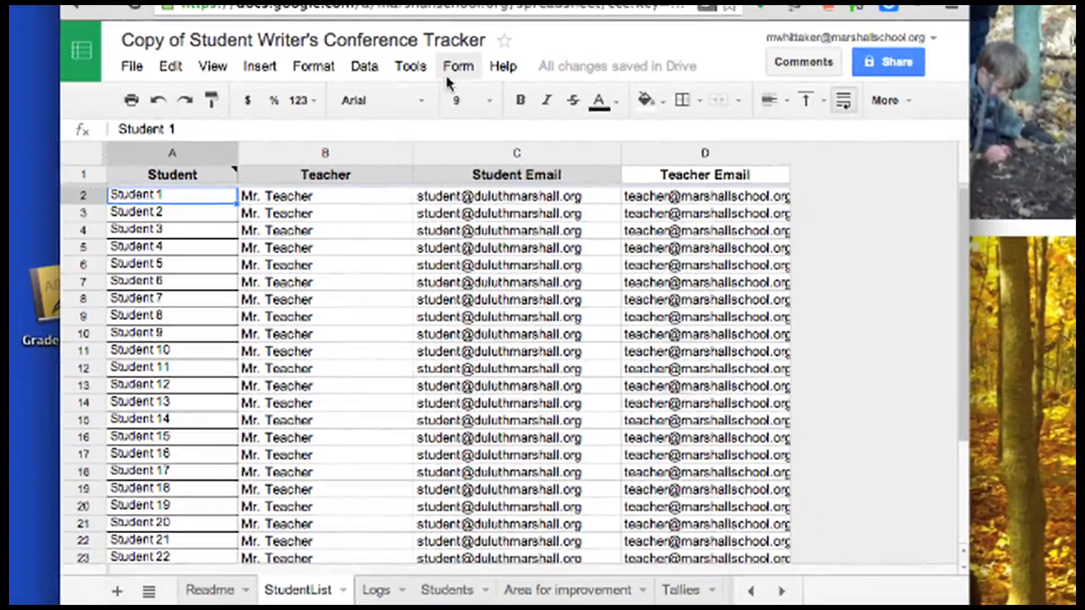
{"action": "left_click", "coordinate": [452, 70]}
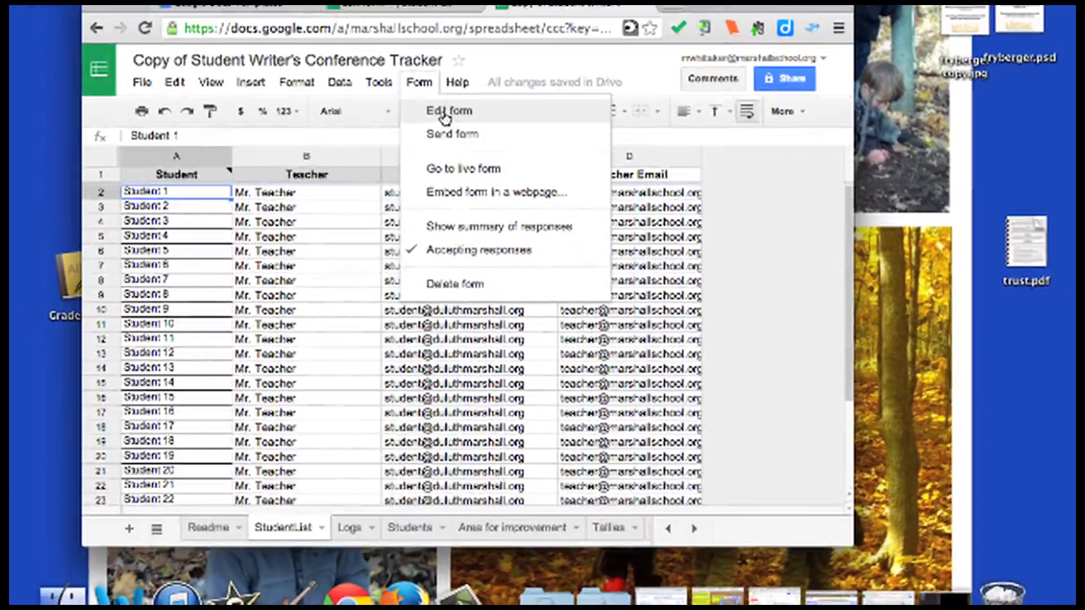
Open the linked form in the editor and view the Student Name question's choices
{"action": "left_click", "coordinate": [465, 113]}
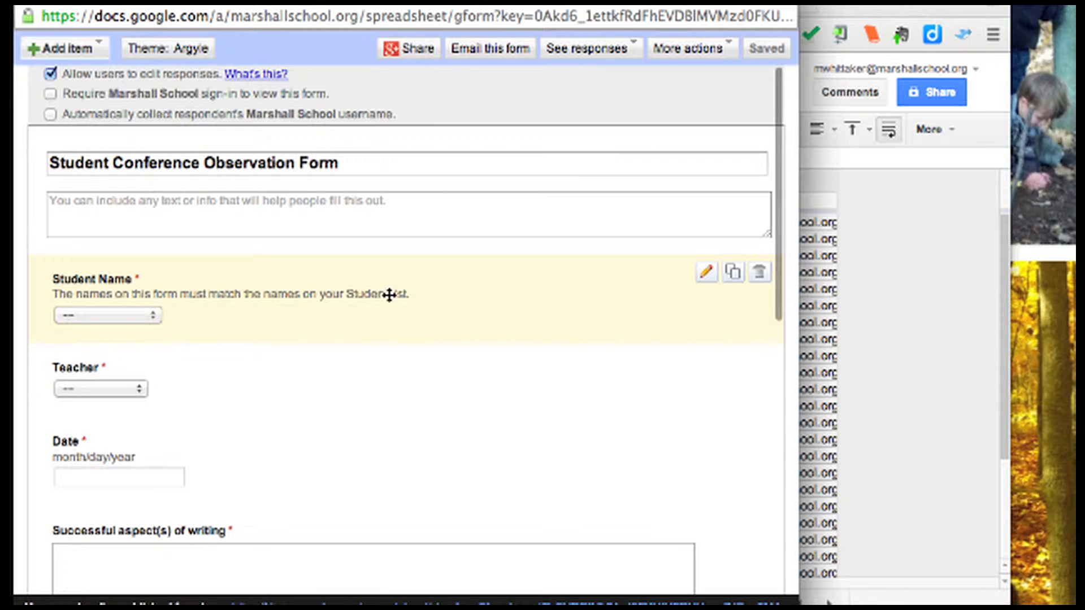
{"action": "left_click", "coordinate": [705, 276]}
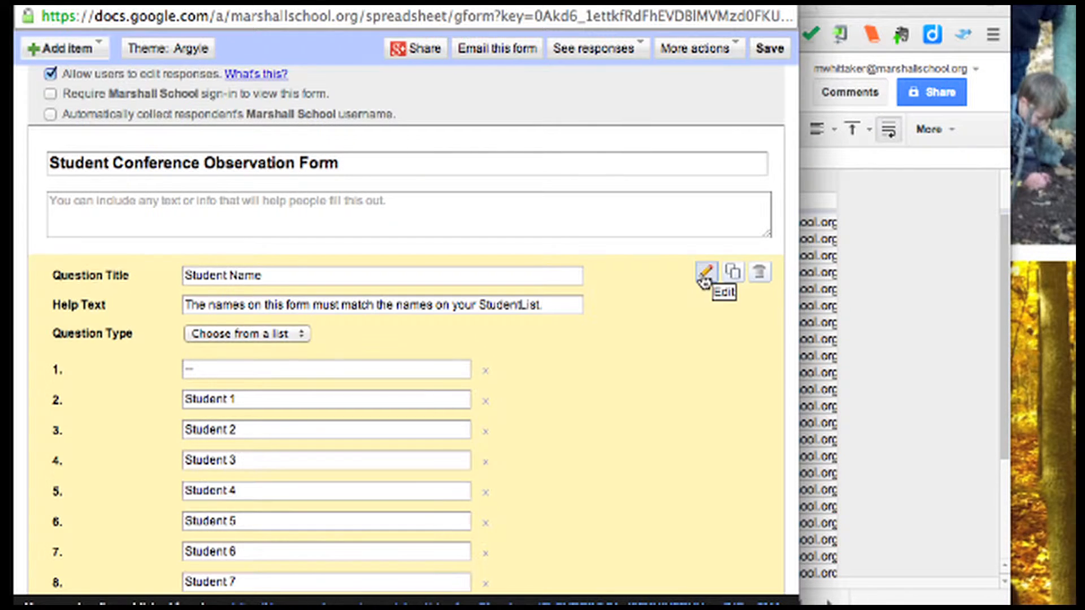
{"action": "scroll", "coordinate": [440, 505], "scroll_direction": "down", "scroll_amount": 5}
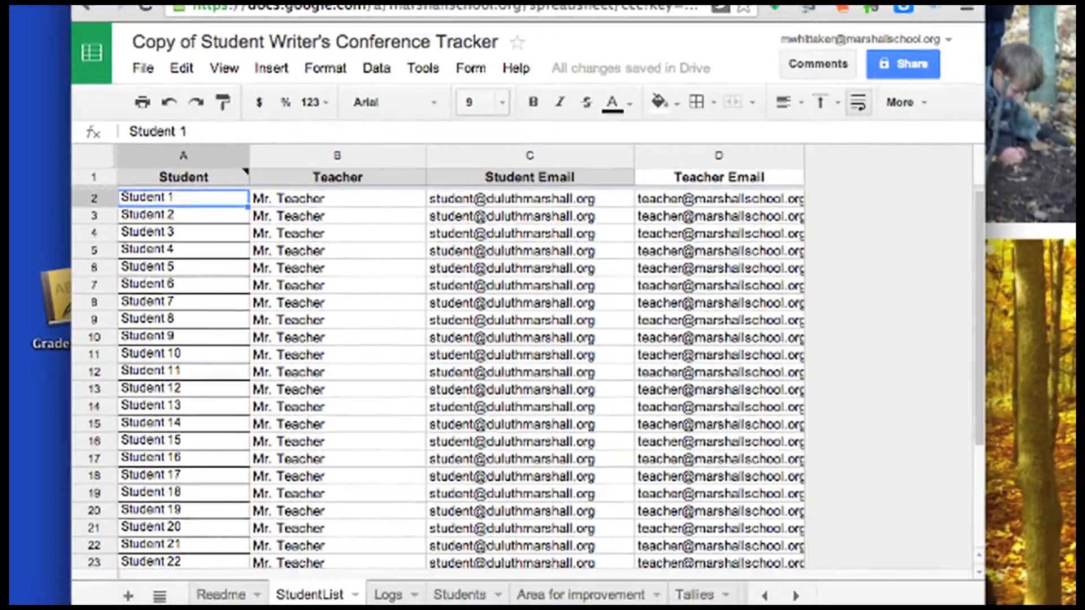
Overwrite row 2 with the test student's name, teacher name, and student and teacher e-mails
{"action": "scroll", "coordinate": [197, 368], "scroll_direction": "down", "scroll_amount": 5}
{"action": "scroll", "coordinate": [196, 368], "scroll_direction": "up", "scroll_amount": 5}
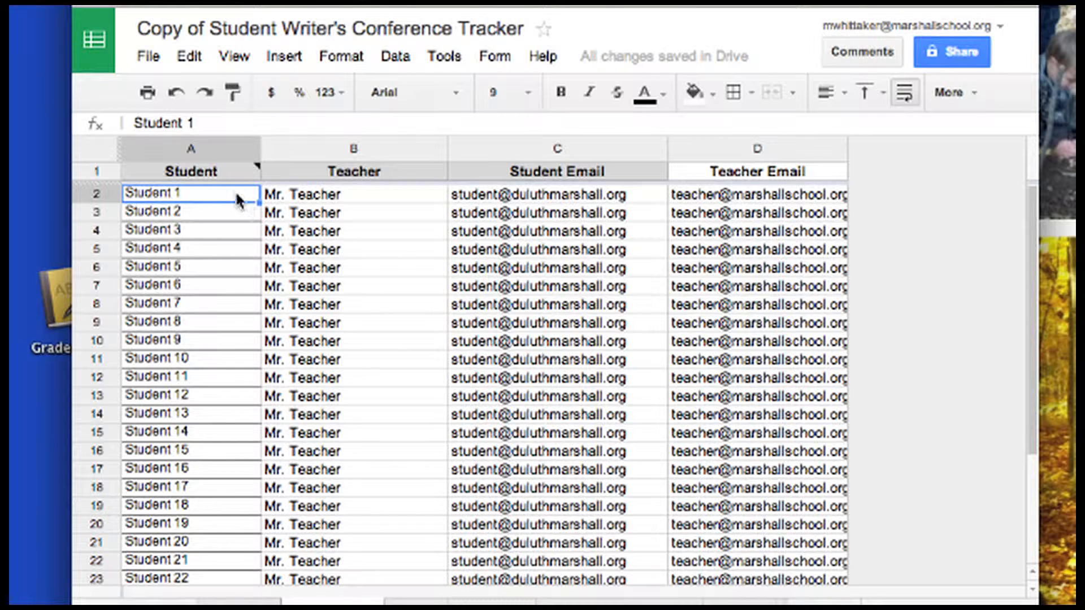
{"action": "key", "text": "Tab"}
{"action": "key", "text": "Tab"}
{"action": "key", "text": "Tab"}
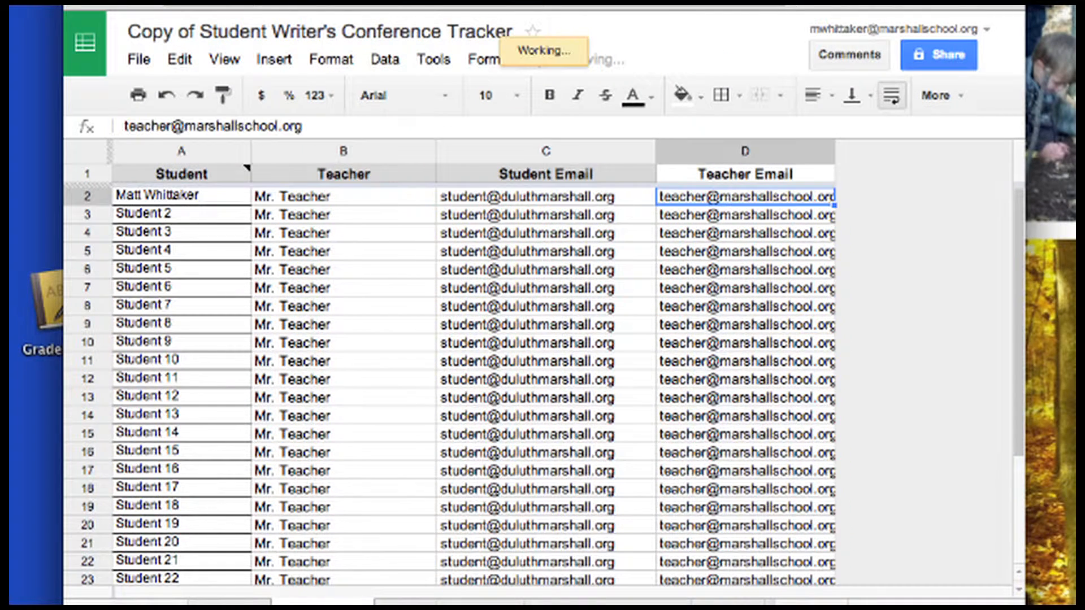
{"action": "key", "text": "shift+Tab"}
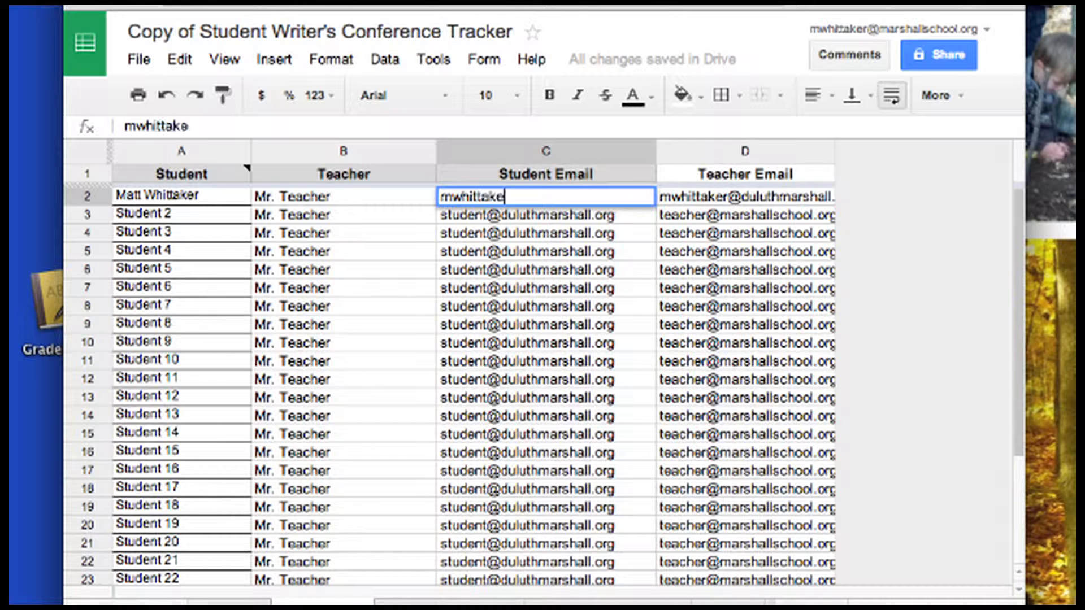
{"action": "key", "text": "shift+Tab"}
{"action": "type", "text": "Mr. Whittaker"}
{"action": "key", "text": "Return"}
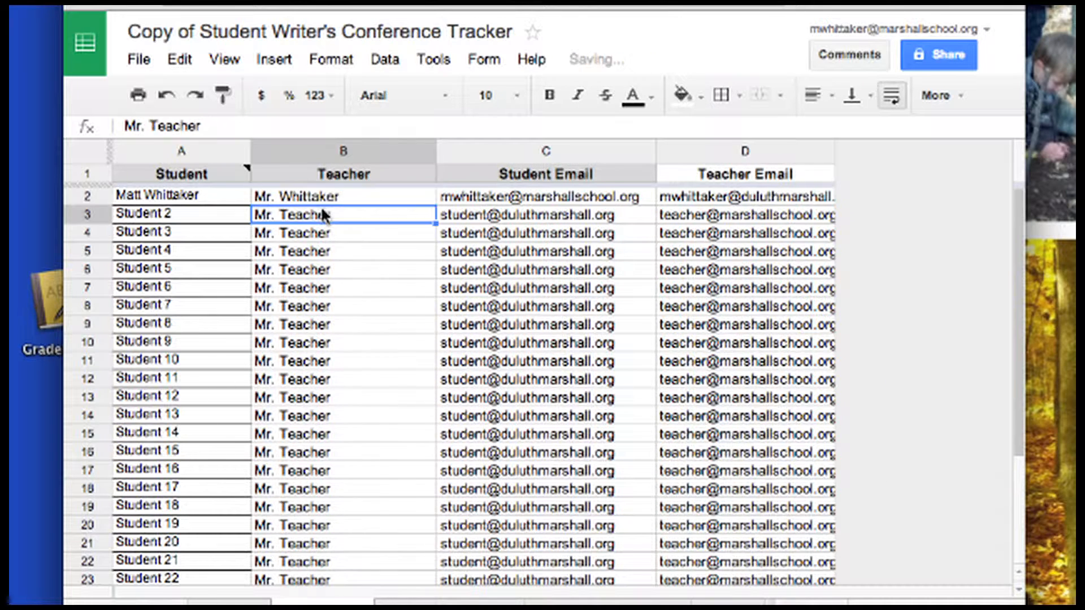
{"action": "left_click", "coordinate": [226, 198]}
{"action": "left_click", "coordinate": [471, 61]}
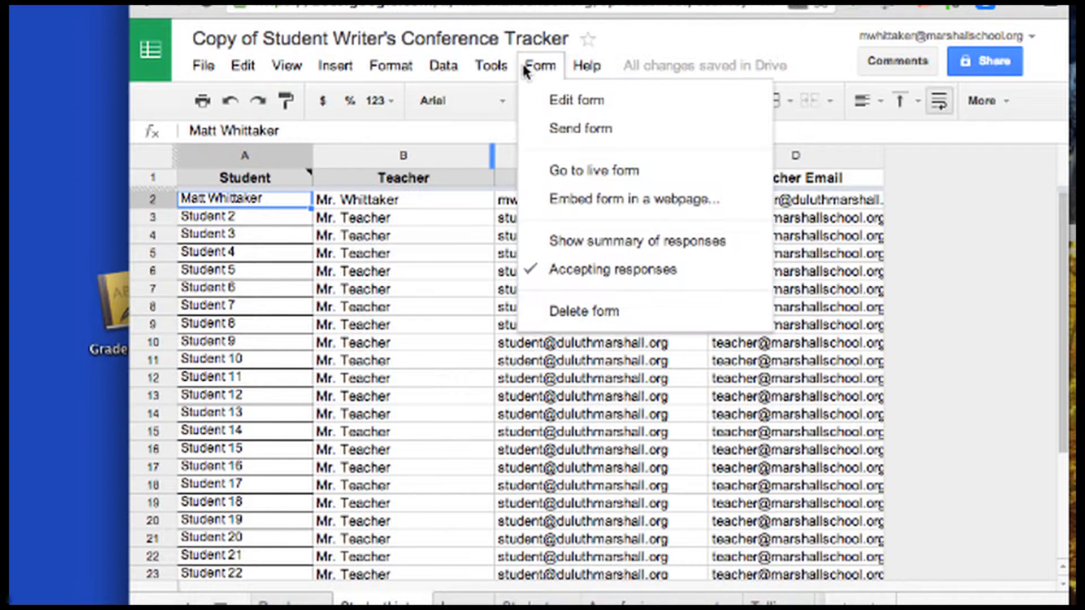
Open the linked form in the editor and start editing the Student Name question
{"action": "left_click", "coordinate": [561, 108]}
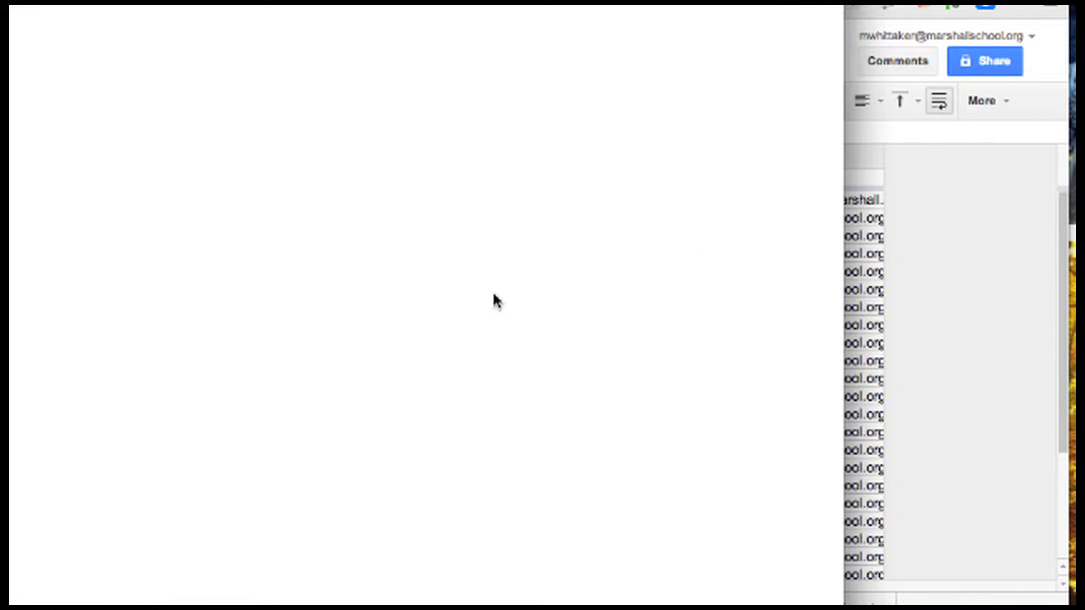
{"action": "left_click", "coordinate": [119, 297]}
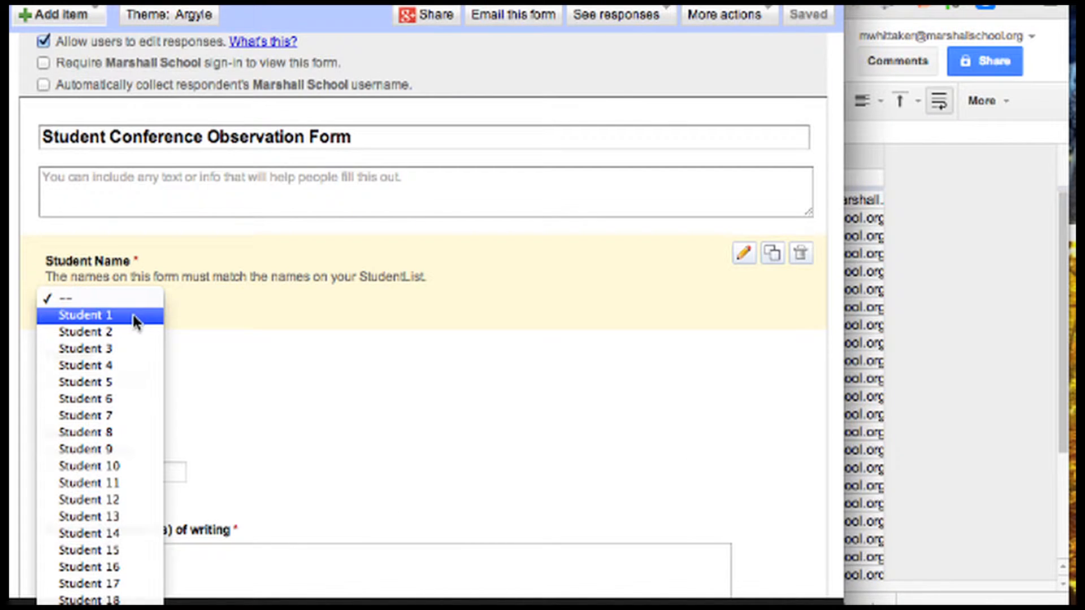
{"action": "left_click", "coordinate": [735, 254]}
{"action": "left_click", "coordinate": [735, 254]}
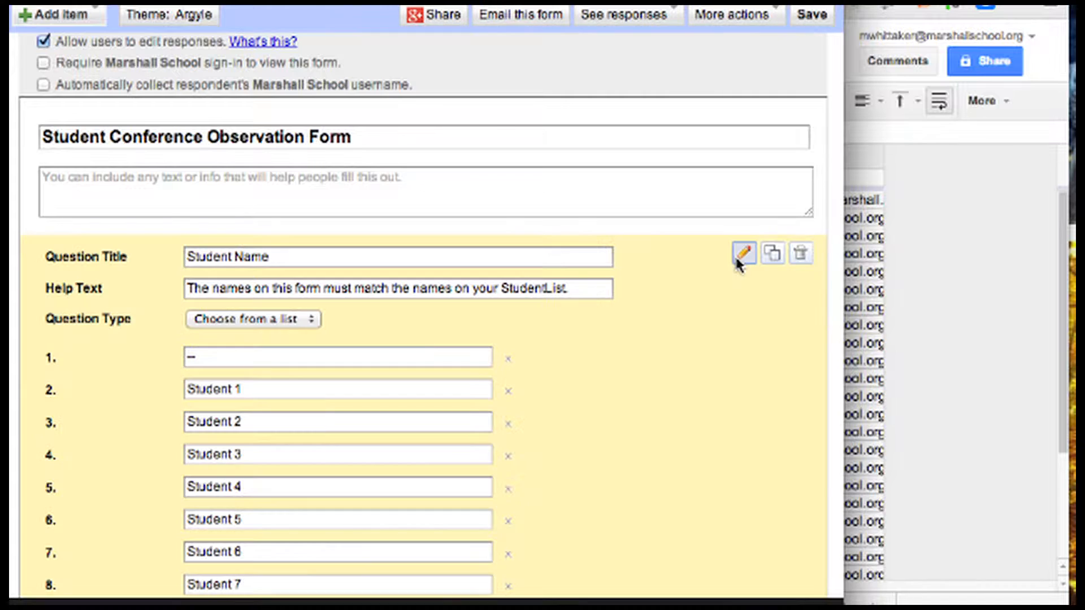
Replace the 'Student 1' choice with the test student's name and save the form
{"action": "left_click", "coordinate": [344, 395]}
{"action": "key", "text": "BackSpace"}
{"action": "key", "text": "BackSpace"}
{"action": "key", "text": "BackSpace"}
{"action": "key", "text": "BackSpace"}
{"action": "key", "text": "BackSpace"}
{"action": "key", "text": "BackSpace"}
{"action": "key", "text": "BackSpace"}
{"action": "key", "text": "BackSpace"}
{"action": "key", "text": "BackSpace"}
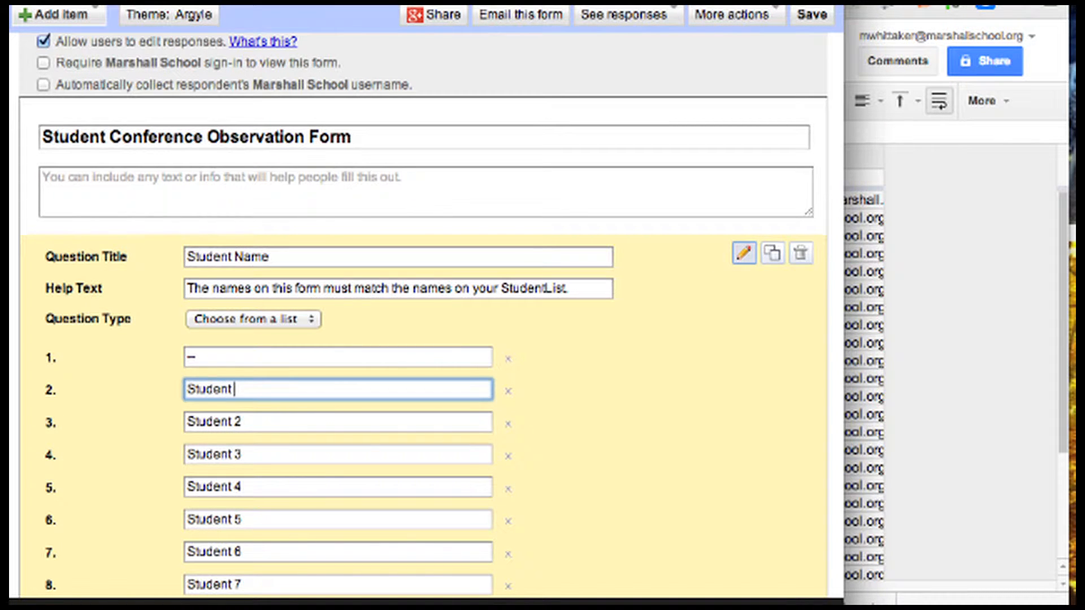
{"action": "scroll", "coordinate": [521, 446], "scroll_direction": "down", "scroll_amount": 20}
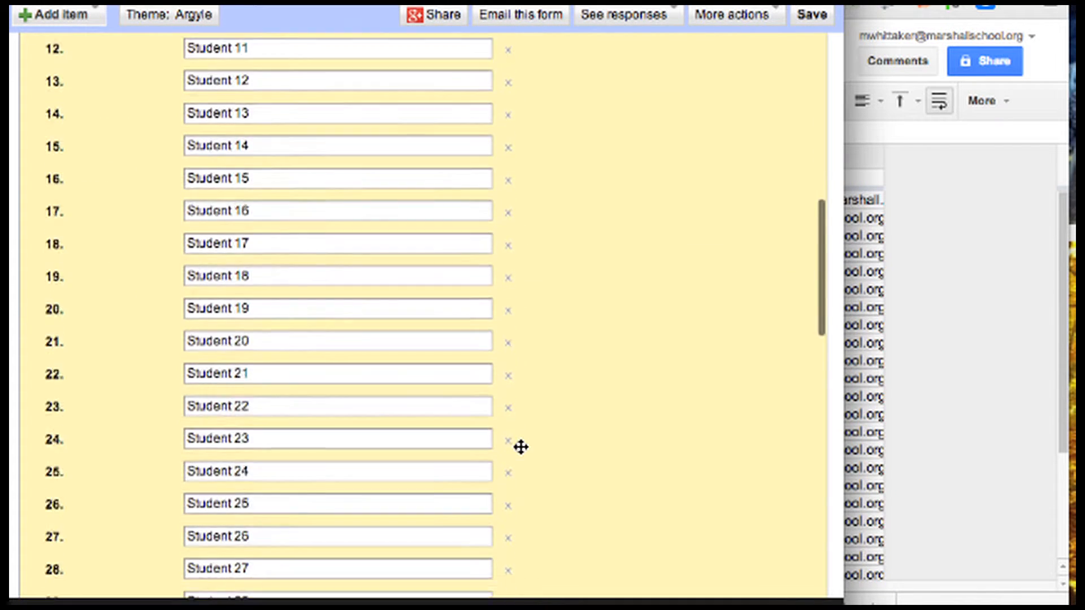
{"action": "scroll", "coordinate": [514, 384], "scroll_direction": "up", "scroll_amount": 2}
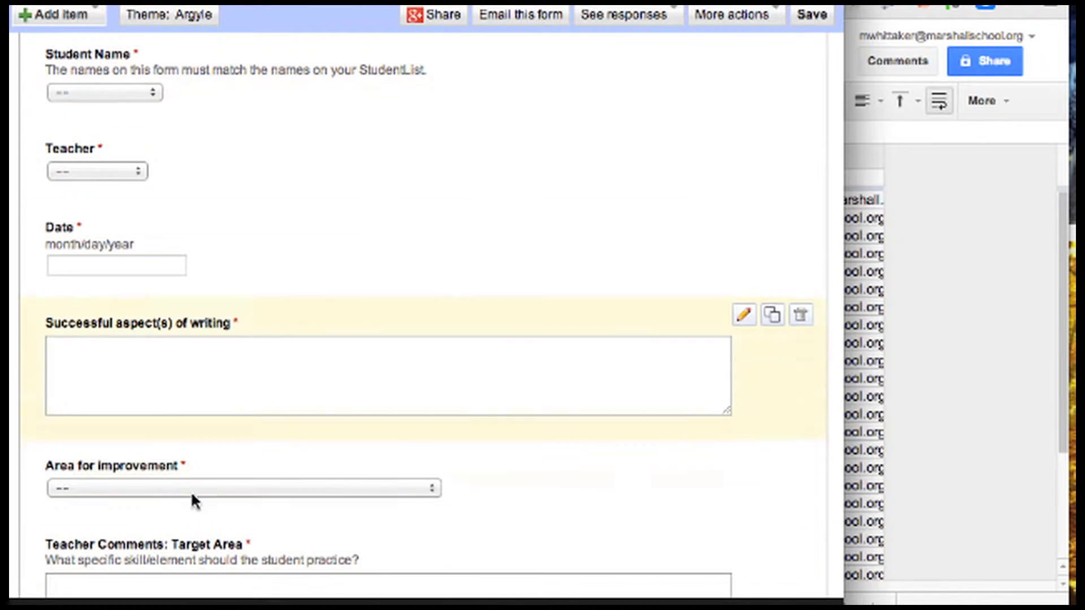
{"action": "scroll", "coordinate": [477, 417], "scroll_direction": "down", "scroll_amount": 7}
{"action": "scroll", "coordinate": [503, 419], "scroll_direction": "up", "scroll_amount": 20}
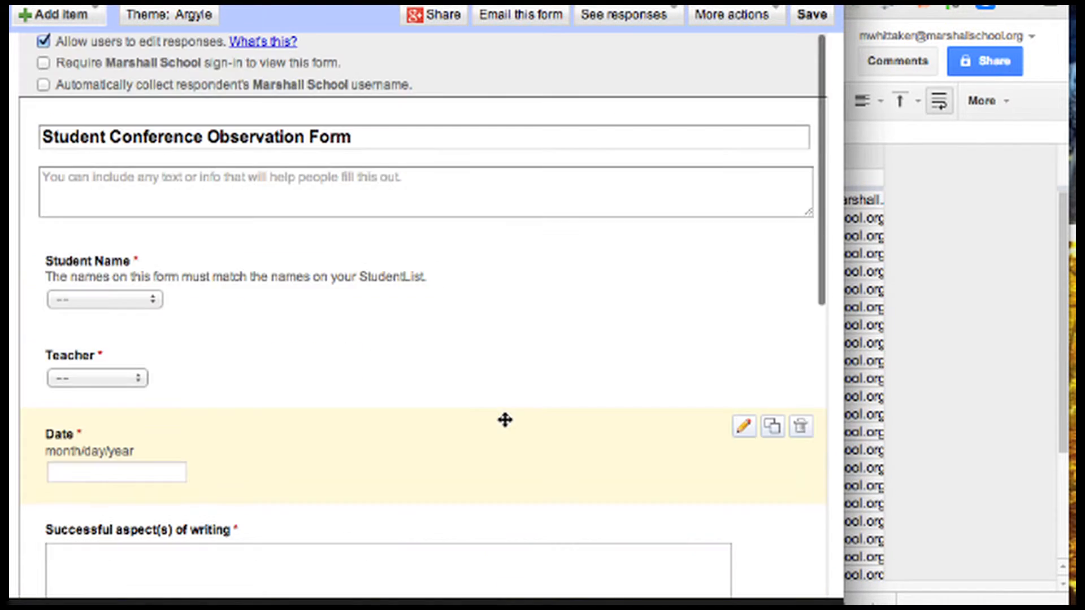
{"action": "left_click", "coordinate": [812, 15]}
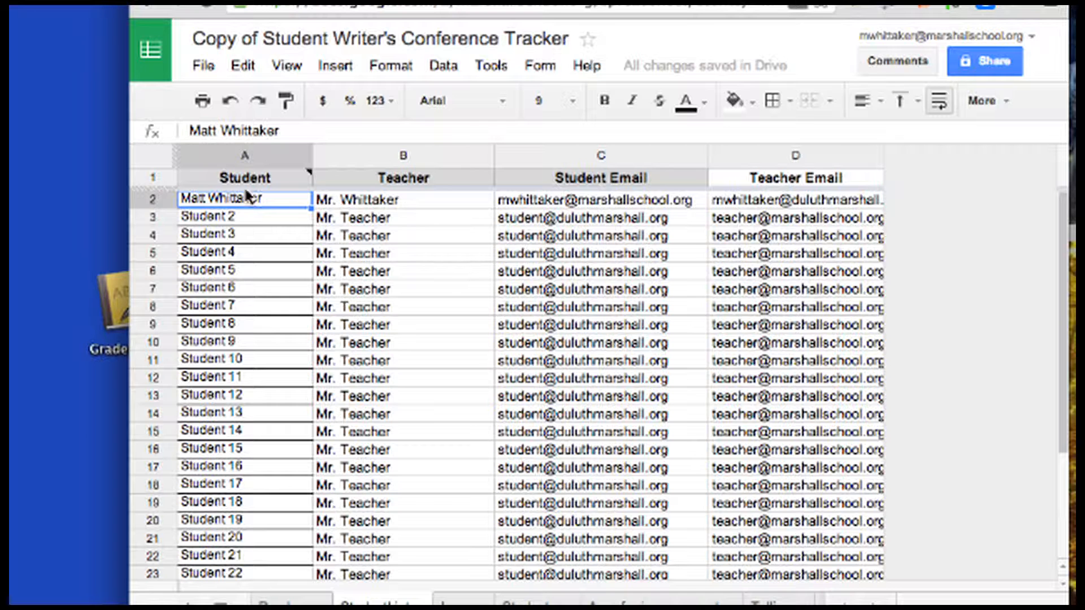
Switch to the Missing Conference sheet
{"action": "left_click", "coordinate": [465, 604]}
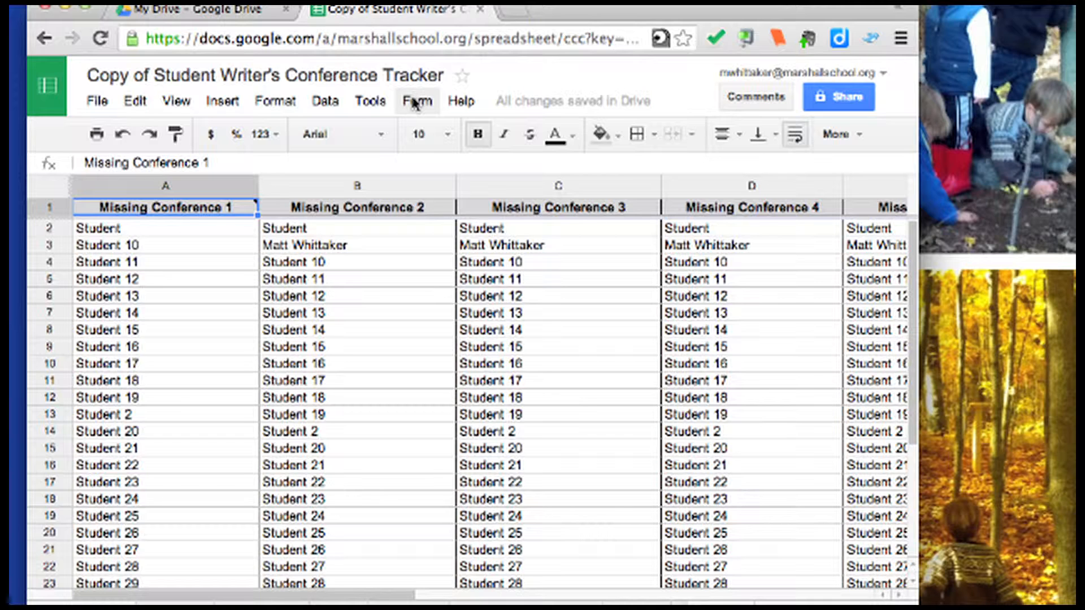
Open the spreadsheet's script project in the Apps Script editor via Tools > Script editor
{"action": "left_click", "coordinate": [370, 101]}
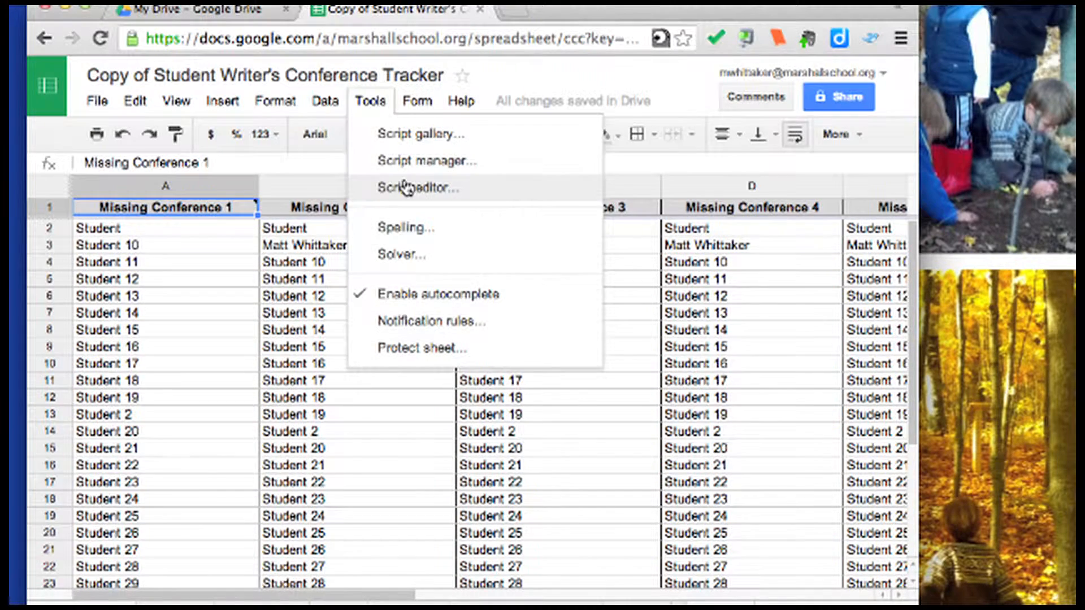
{"action": "left_click", "coordinate": [402, 186]}
{"action": "left_click", "coordinate": [391, 9]}
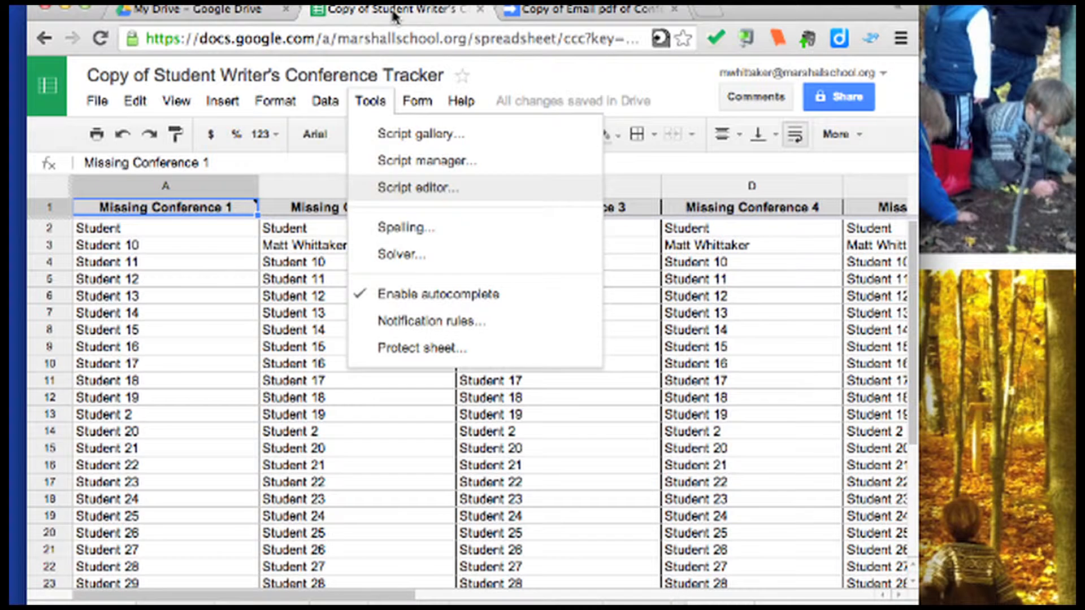
{"action": "left_click", "coordinate": [370, 102]}
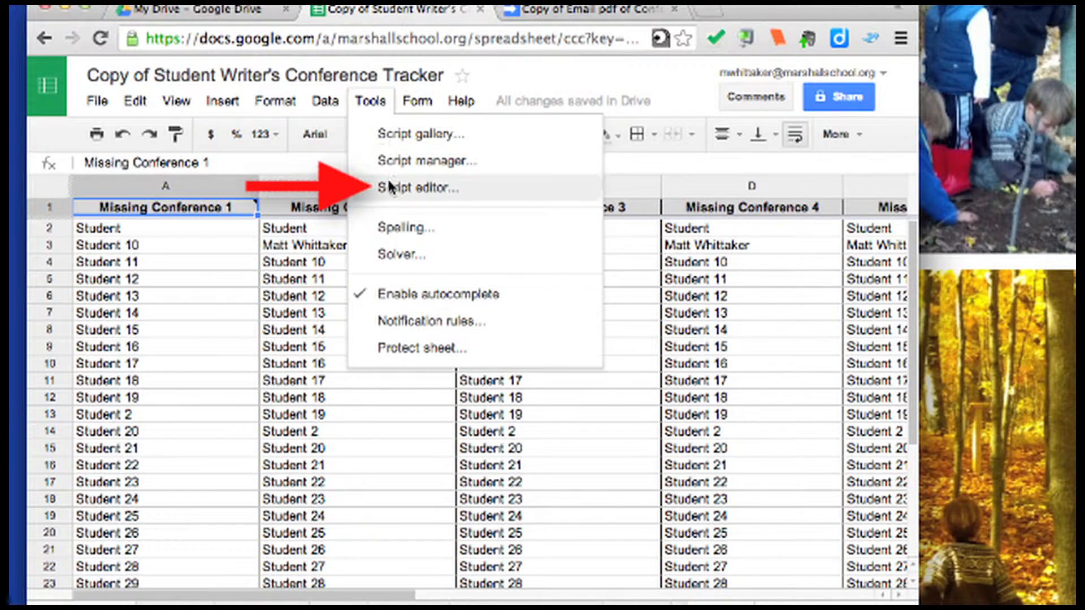
{"action": "left_click", "coordinate": [588, 9]}
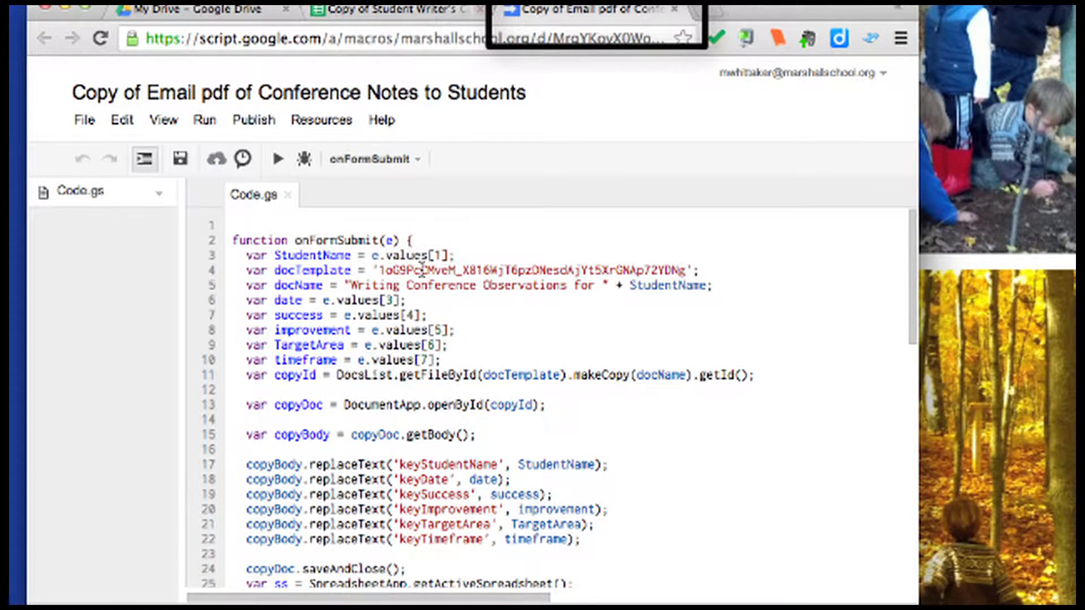
{"action": "scroll", "coordinate": [382, 495], "scroll_direction": "down", "scroll_amount": 10}
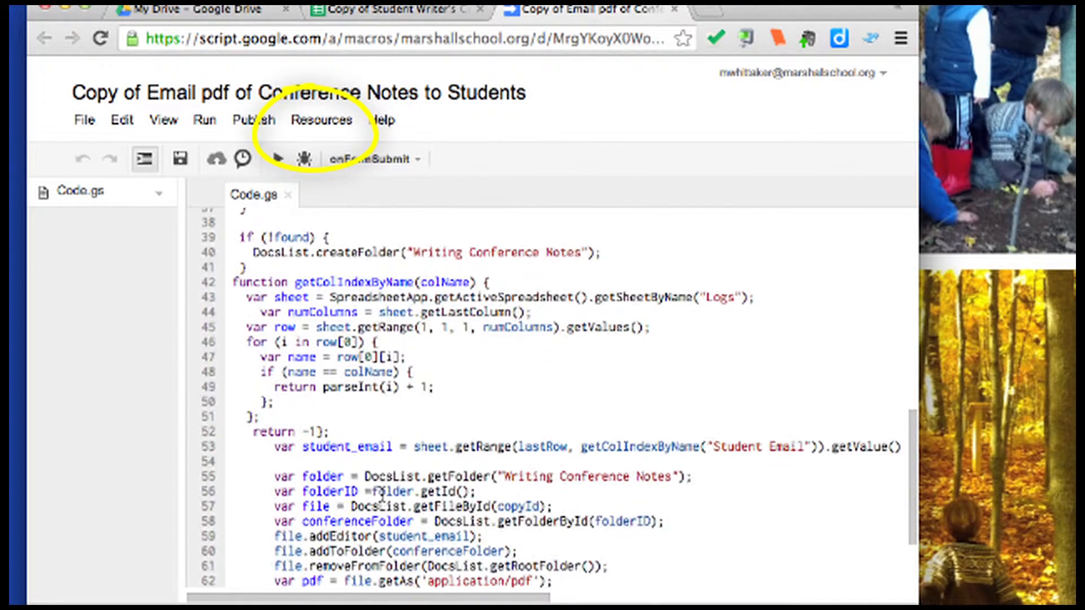
{"action": "scroll", "coordinate": [383, 495], "scroll_direction": "up", "scroll_amount": 10}
Add an onFormSubmit trigger From spreadsheet, On form submit, save it and continue authorization
{"action": "left_click", "coordinate": [320, 122]}
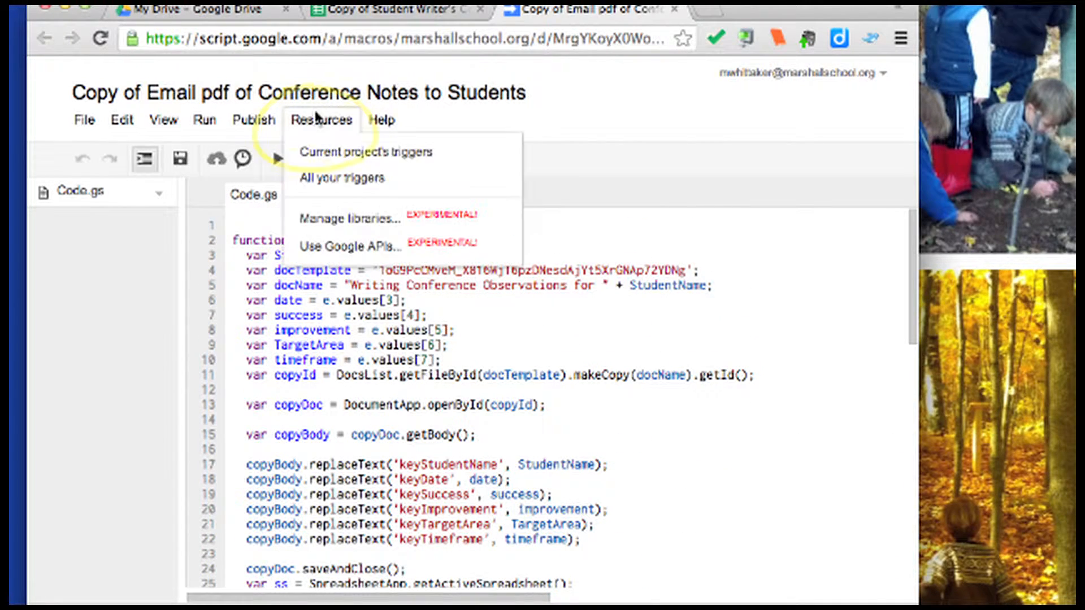
{"action": "left_click", "coordinate": [331, 153]}
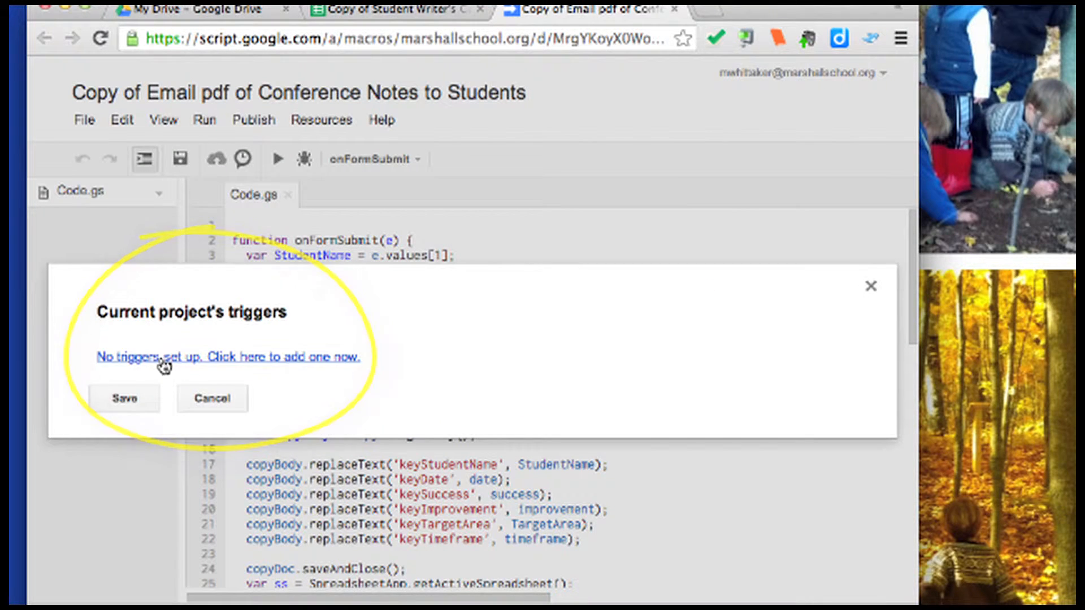
{"action": "left_click", "coordinate": [163, 357]}
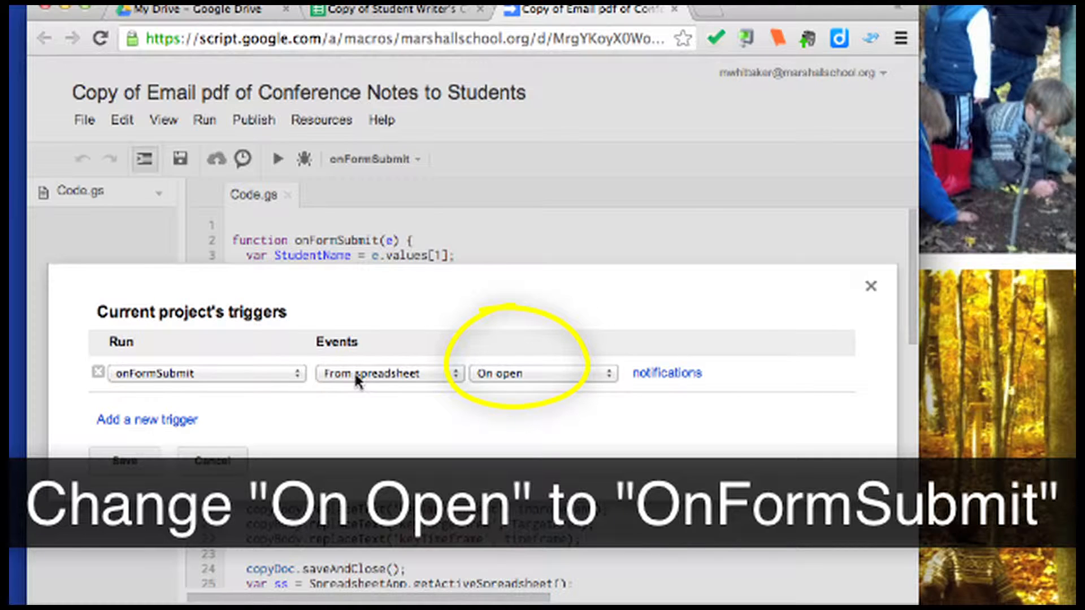
{"action": "left_click", "coordinate": [529, 374]}
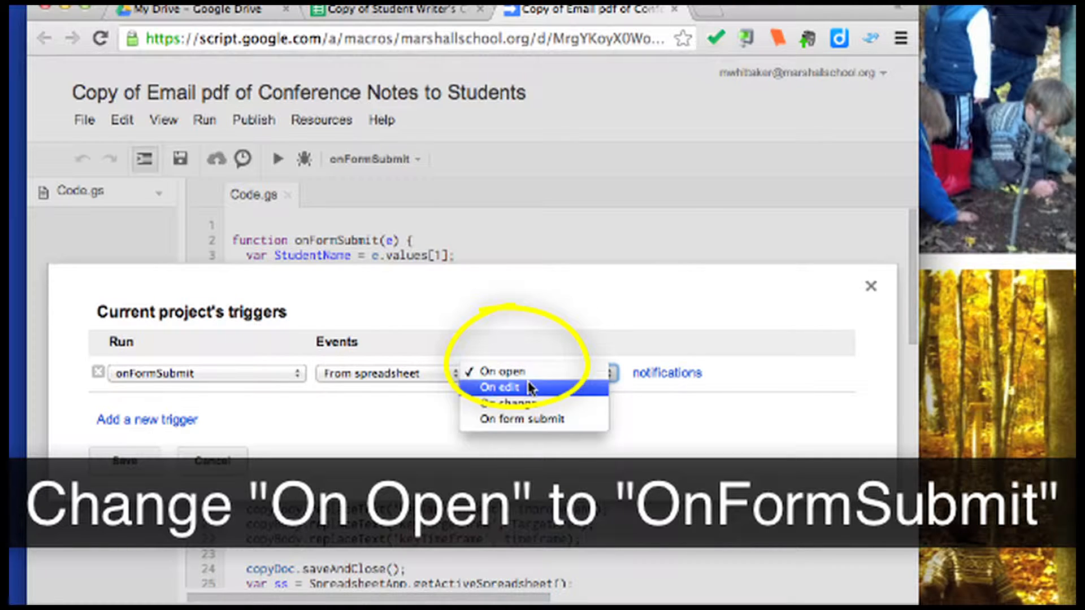
{"action": "left_click", "coordinate": [525, 418]}
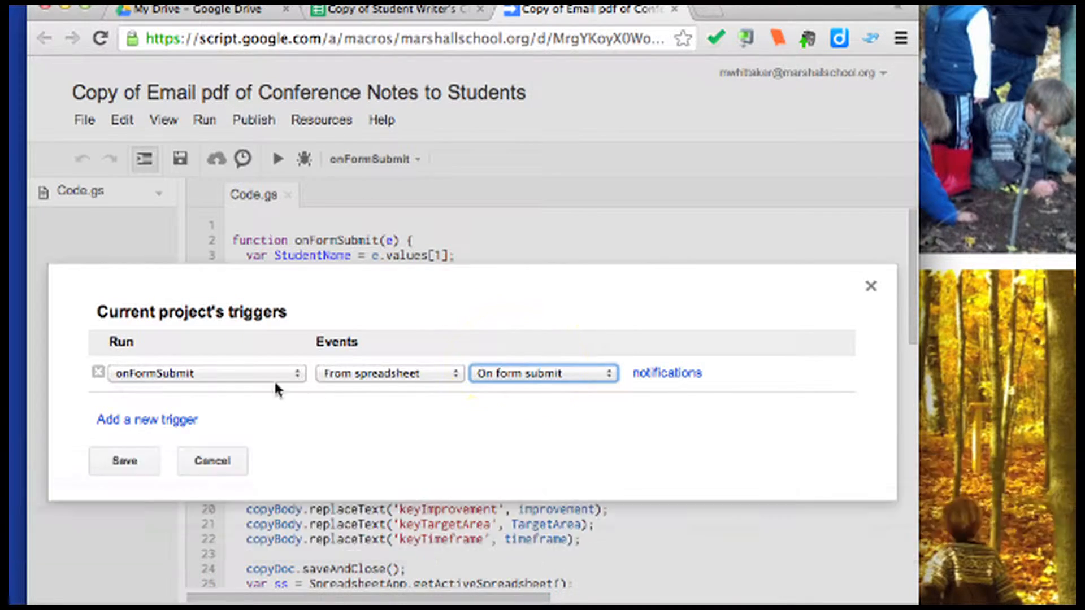
{"action": "left_click", "coordinate": [119, 462]}
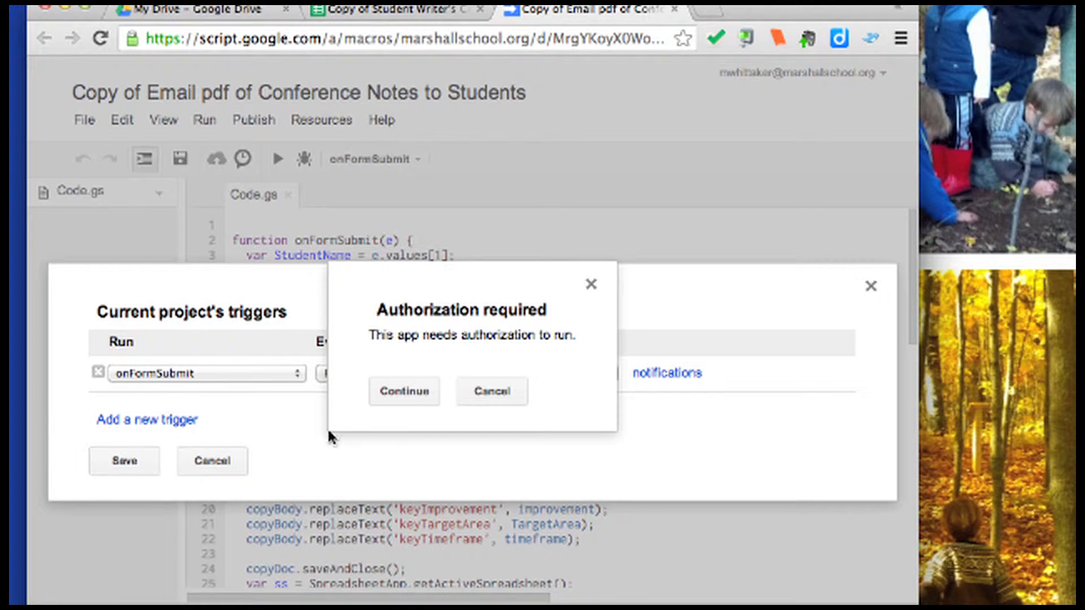
{"action": "left_click", "coordinate": [411, 397]}
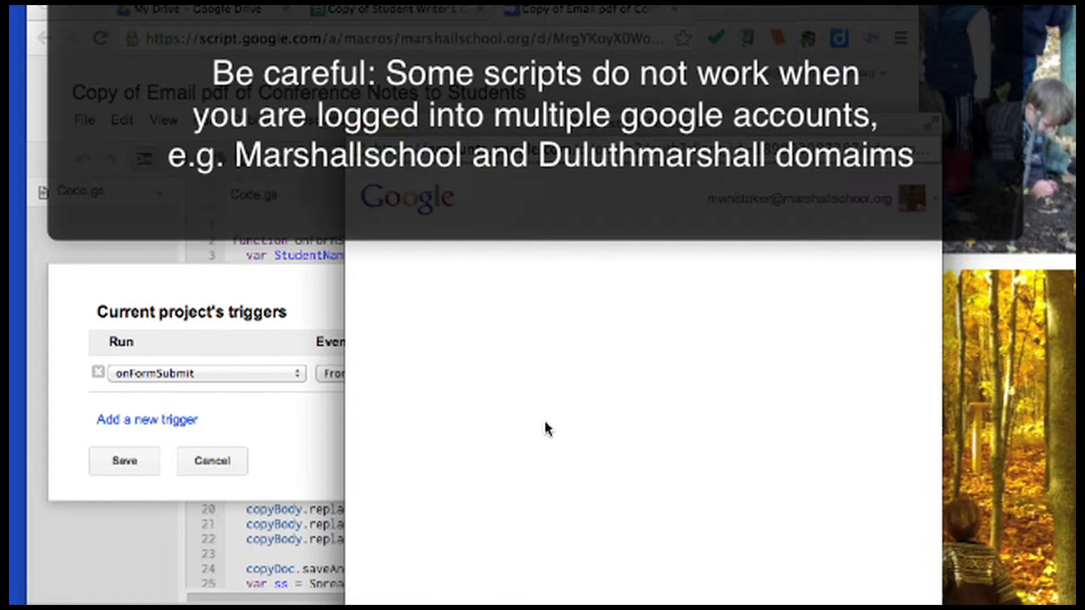
{"action": "scroll", "coordinate": [545, 427], "scroll_direction": "down", "scroll_amount": 5}
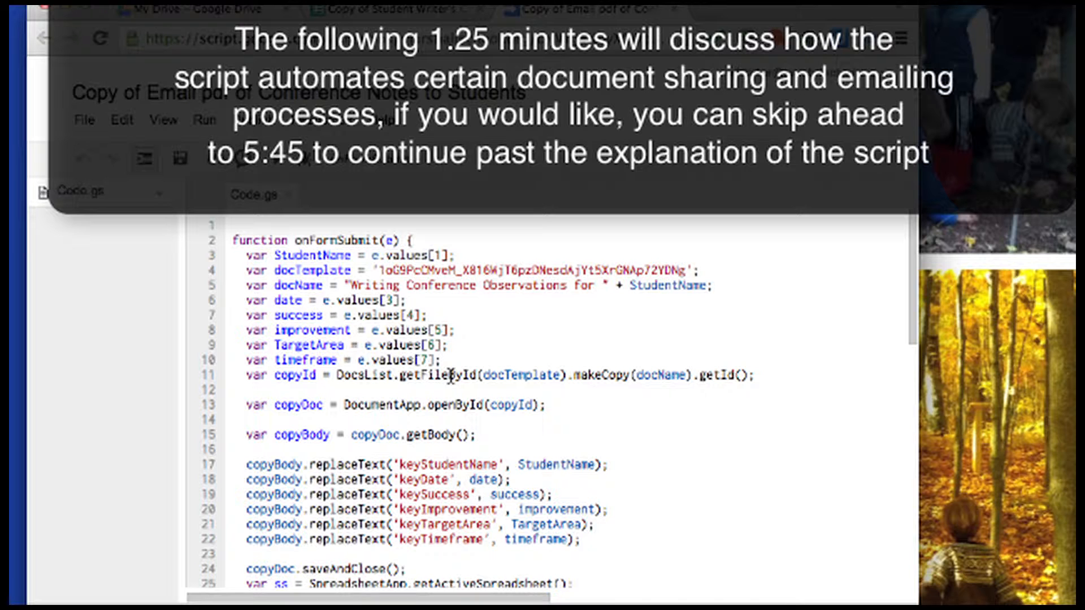
Look through the Code.gs script, placing the cursor at line 2's opening brace
{"action": "scroll", "coordinate": [416, 347], "scroll_direction": "down", "scroll_amount": 3}
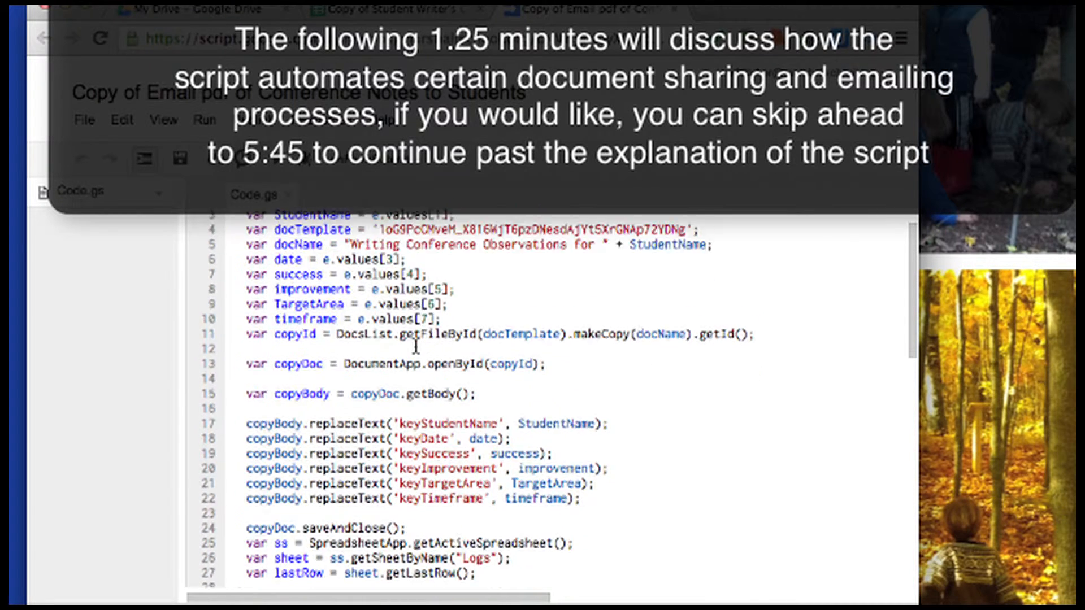
{"action": "scroll", "coordinate": [416, 345], "scroll_direction": "up", "scroll_amount": 2}
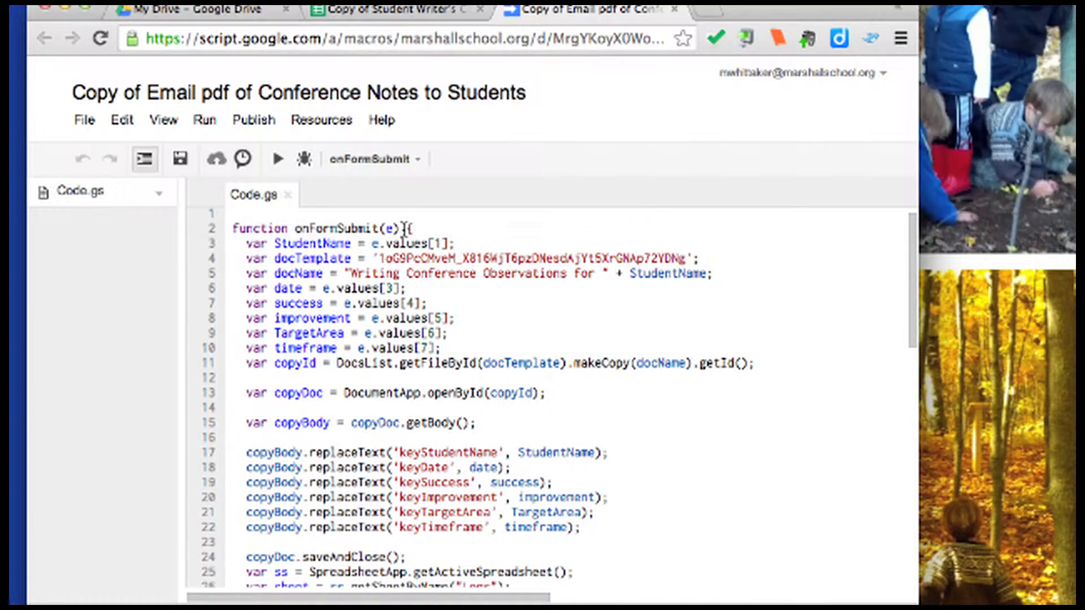
{"action": "left_click", "coordinate": [404, 228]}
{"action": "scroll", "coordinate": [645, 460], "scroll_direction": "down", "scroll_amount": 7}
{"action": "scroll", "coordinate": [646, 461], "scroll_direction": "down", "scroll_amount": 3}
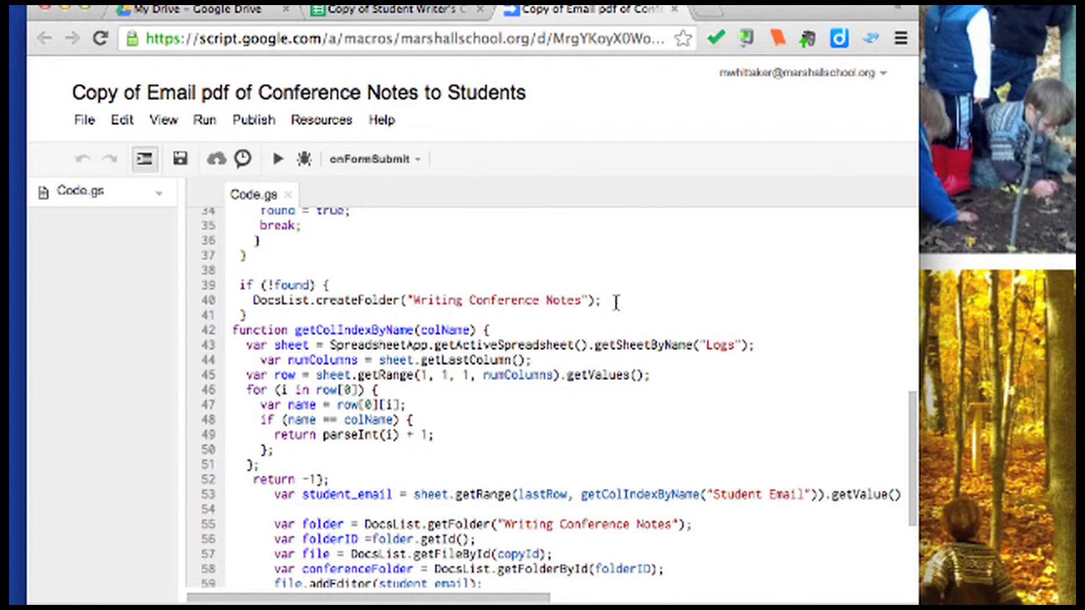
{"action": "scroll", "coordinate": [494, 431], "scroll_direction": "up", "scroll_amount": 1}
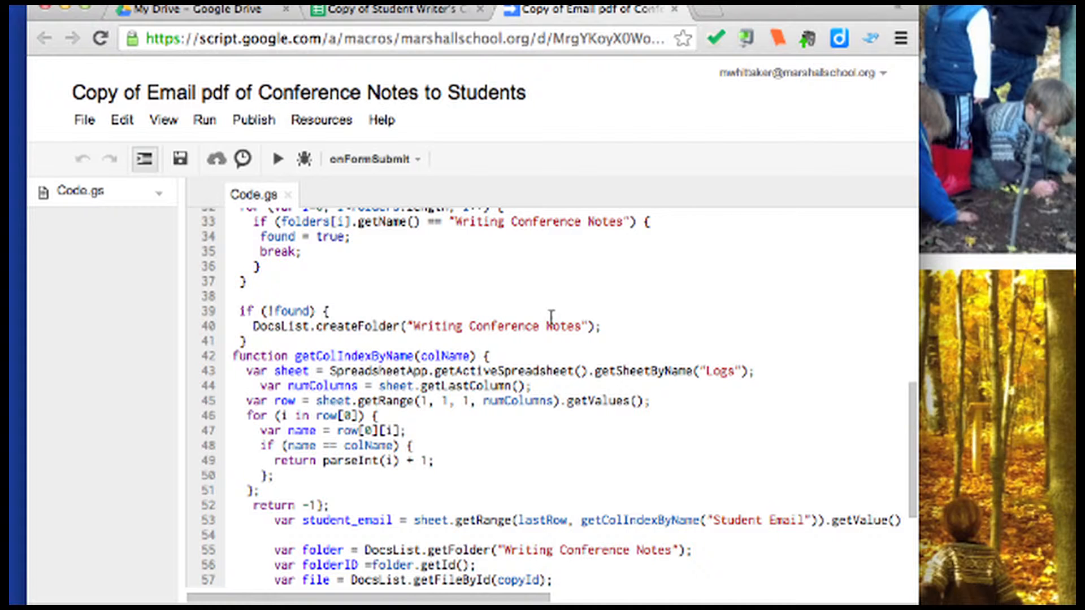
{"action": "scroll", "coordinate": [531, 425], "scroll_direction": "down", "scroll_amount": 4}
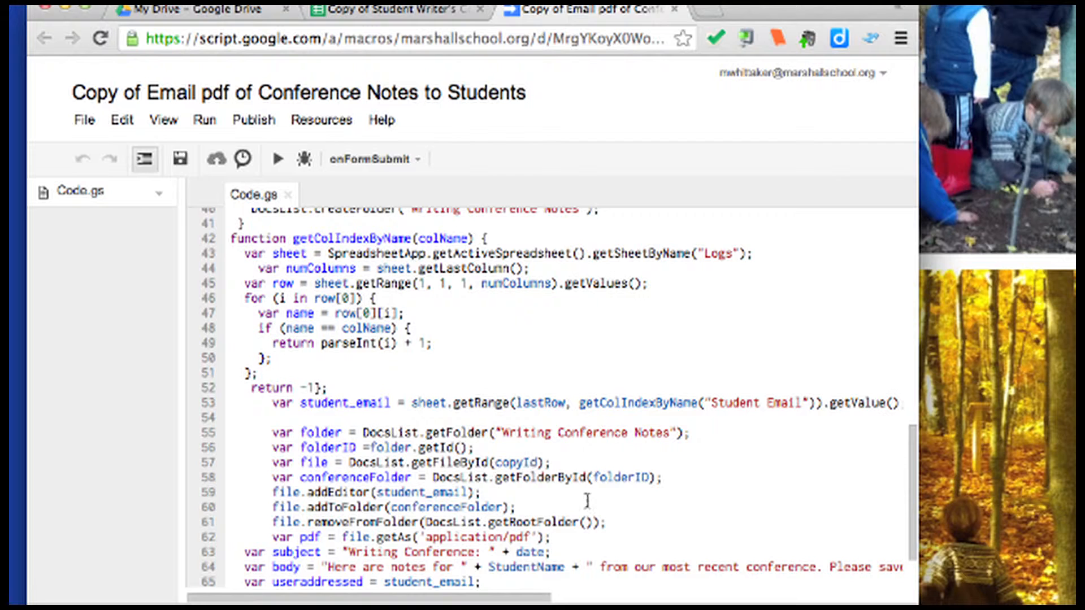
{"action": "scroll", "coordinate": [588, 500], "scroll_direction": "down", "scroll_amount": 3}
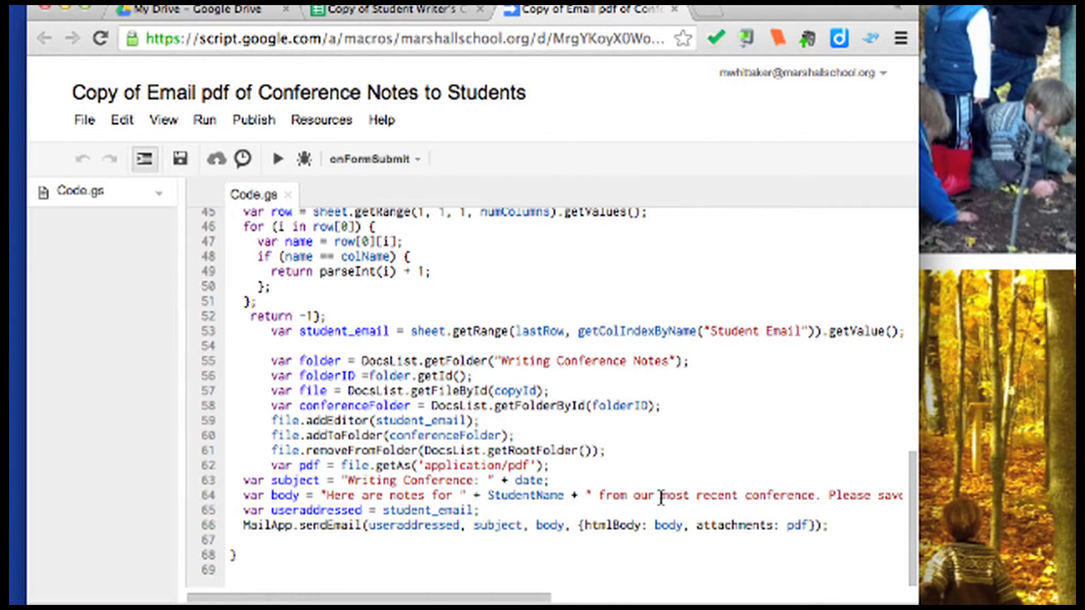
{"action": "scroll", "coordinate": [659, 497], "scroll_direction": "right", "scroll_amount": 3}
{"action": "scroll", "coordinate": [659, 497], "scroll_direction": "left", "scroll_amount": 3}
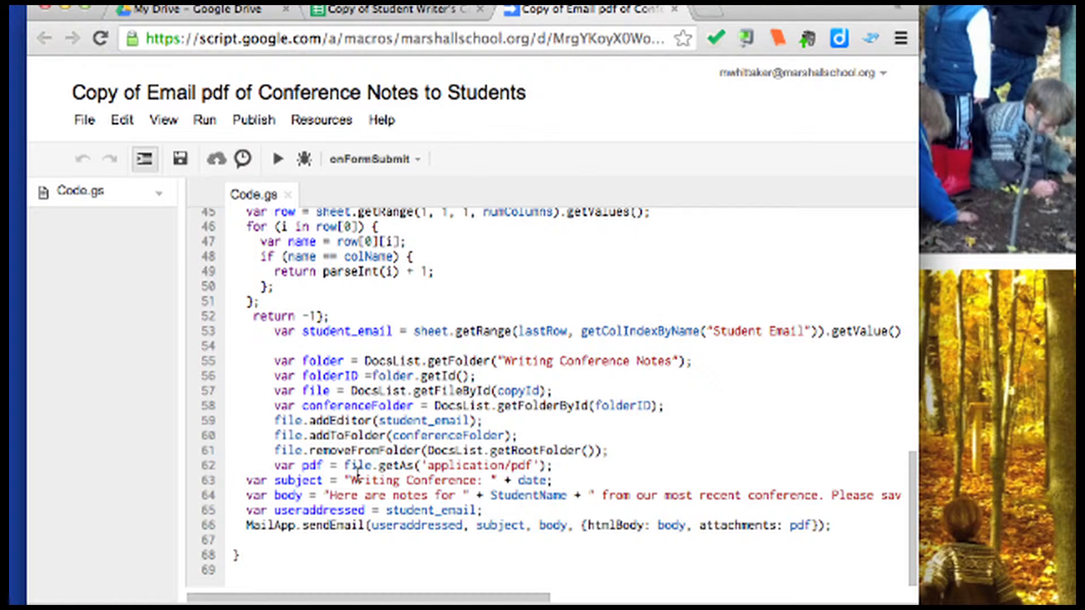
{"action": "scroll", "coordinate": [775, 501], "scroll_direction": "right", "scroll_amount": 10}
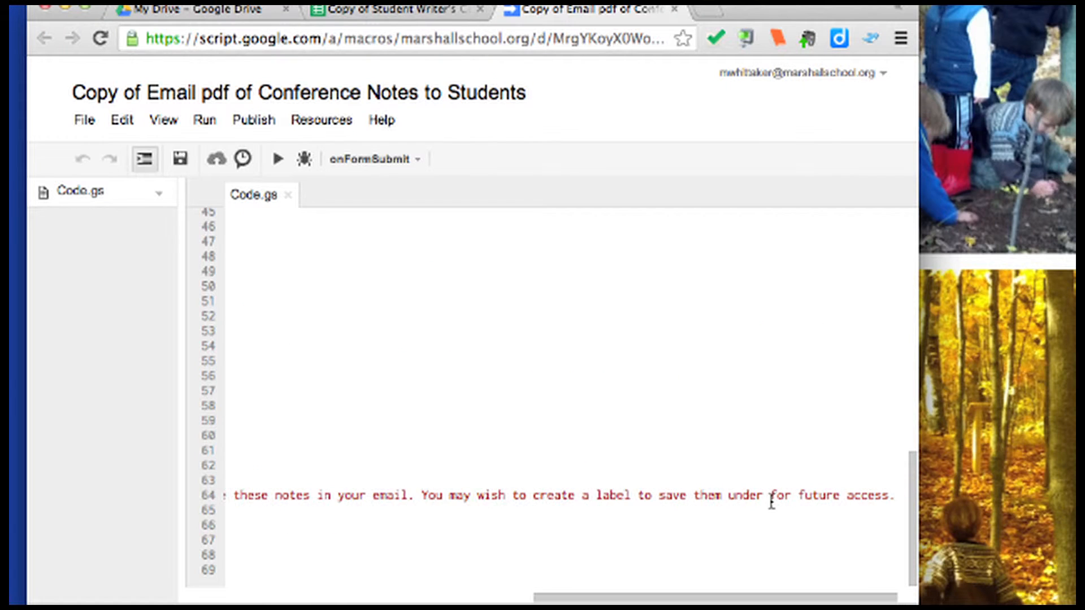
Delete the trailing space before the closing quote of the email body on line 64, then save
{"action": "left_click", "coordinate": [894, 495]}
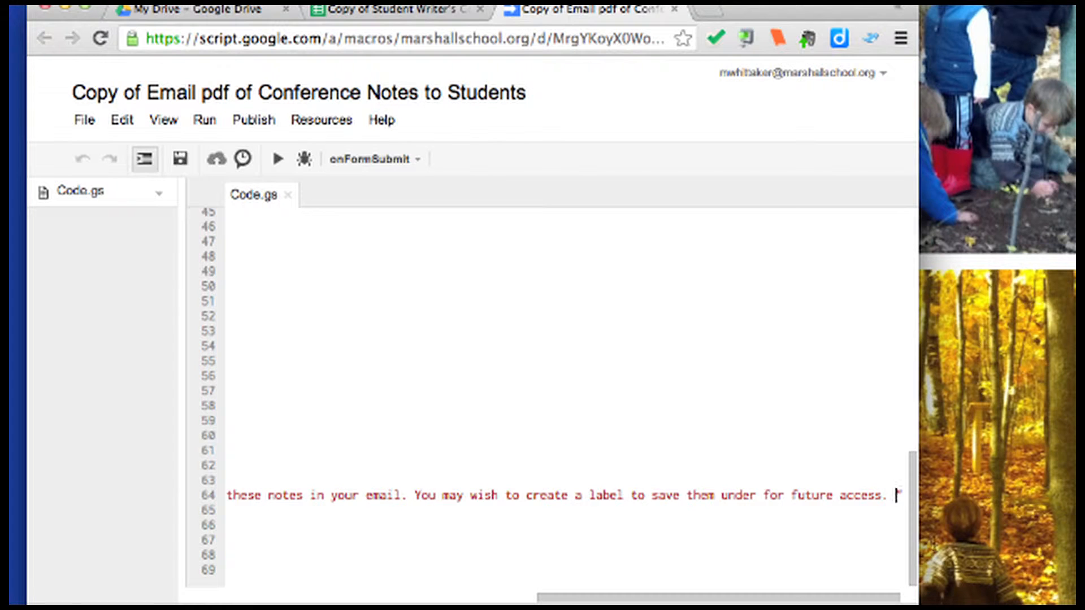
{"action": "key", "text": "BackSpace"}
{"action": "scroll", "coordinate": [714, 510], "scroll_direction": "left", "scroll_amount": 10}
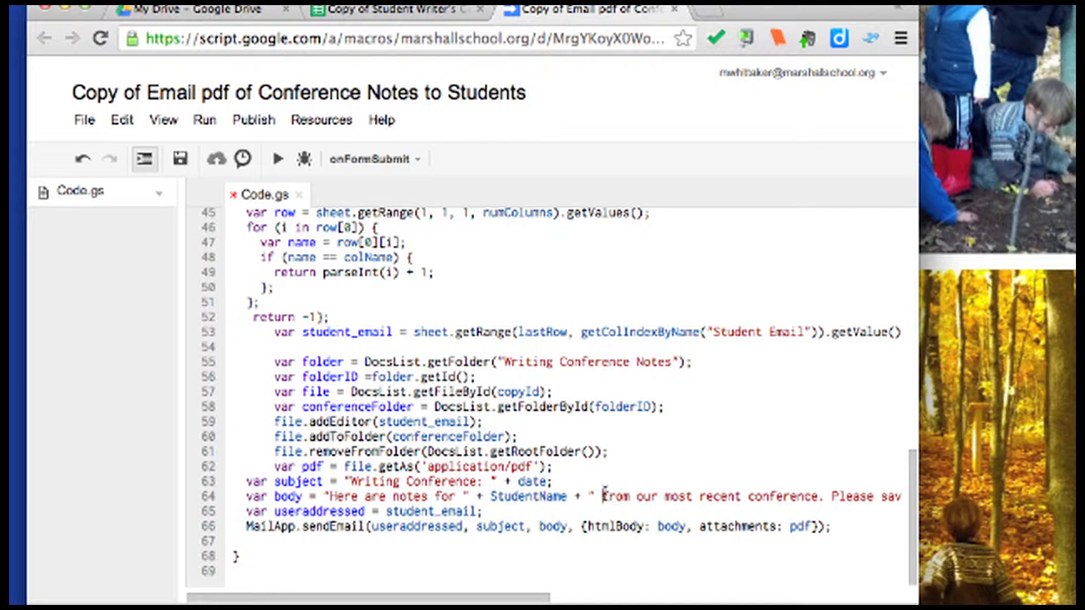
{"action": "scroll", "coordinate": [682, 526], "scroll_direction": "up", "scroll_amount": 5}
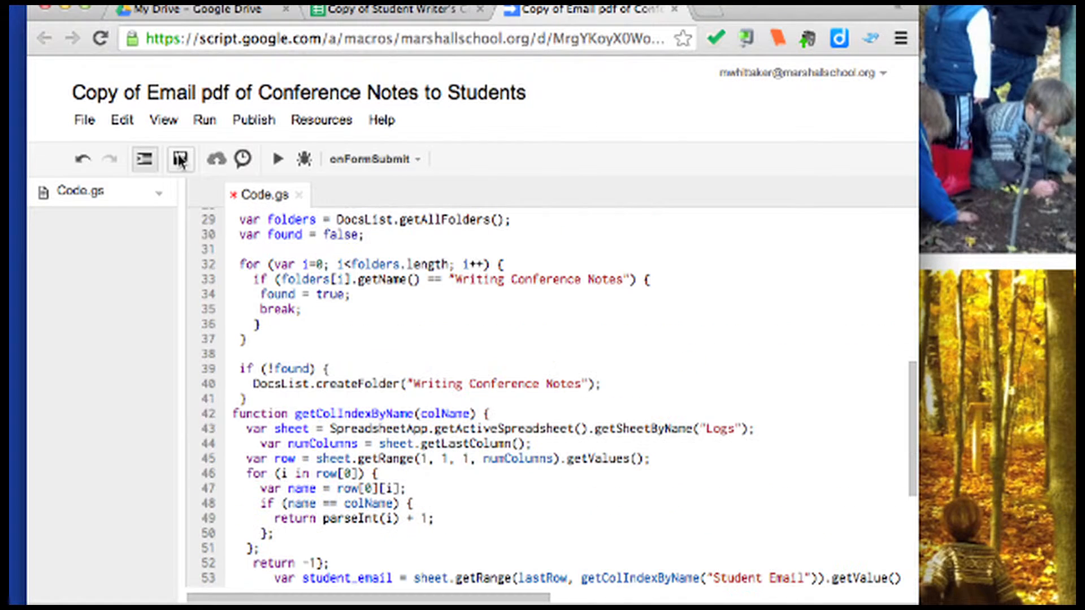
{"action": "key", "text": "super+s"}
Open the live form and choose the student, the teacher and the date 11/06/2013
{"action": "left_click", "coordinate": [675, 10]}
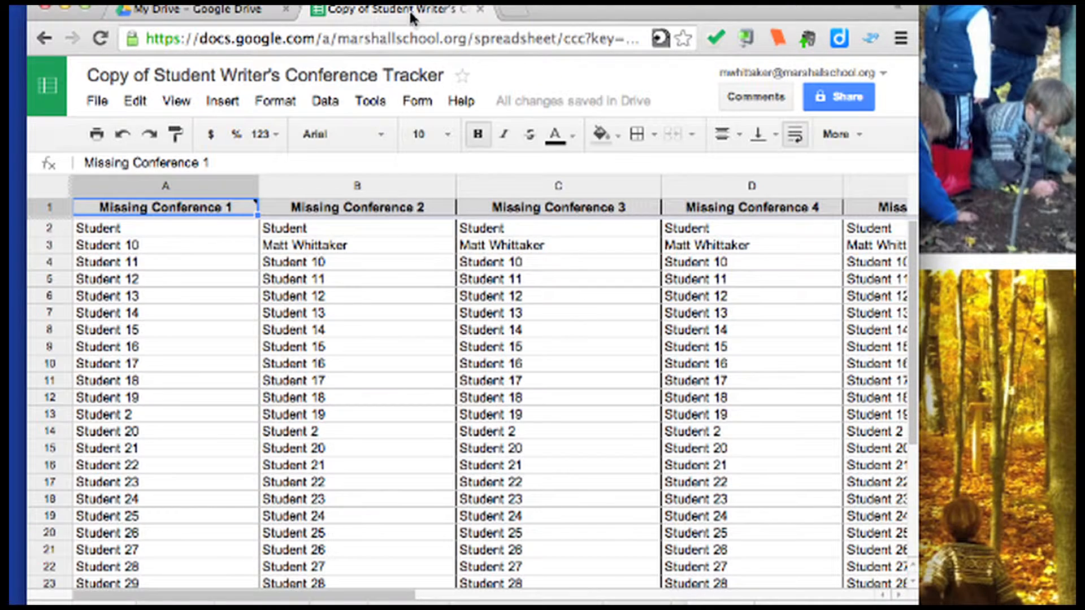
{"action": "left_click", "coordinate": [415, 102]}
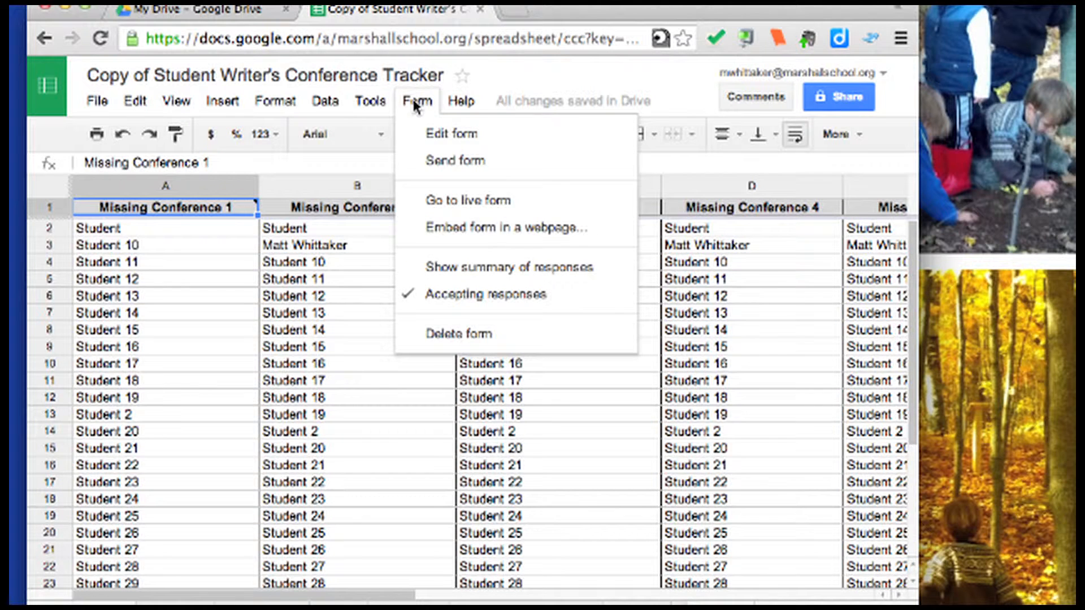
{"action": "left_click", "coordinate": [464, 201]}
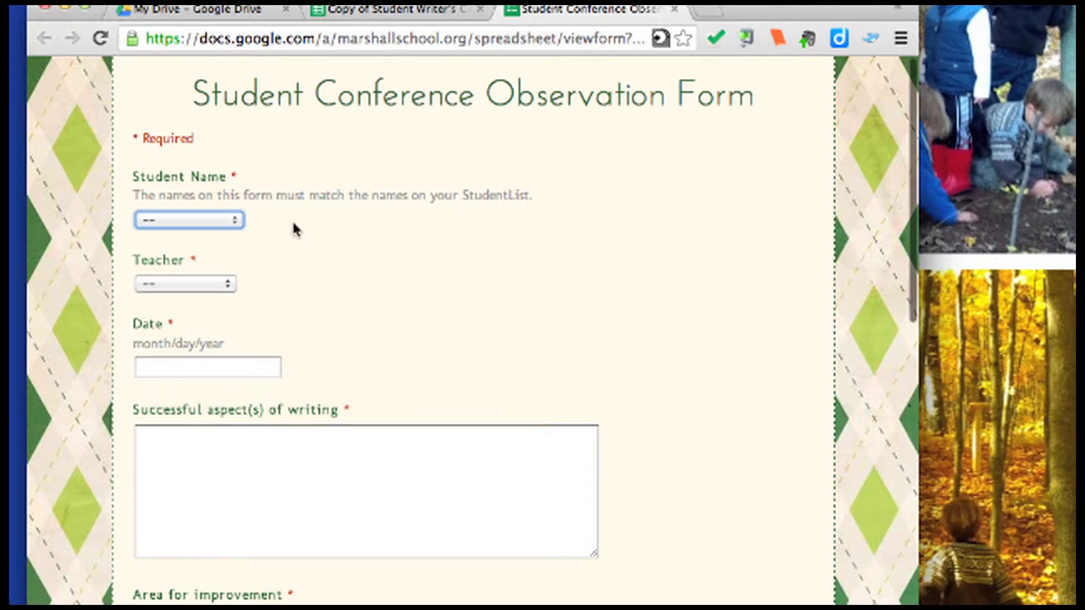
{"action": "left_click", "coordinate": [237, 220]}
{"action": "left_click", "coordinate": [232, 234]}
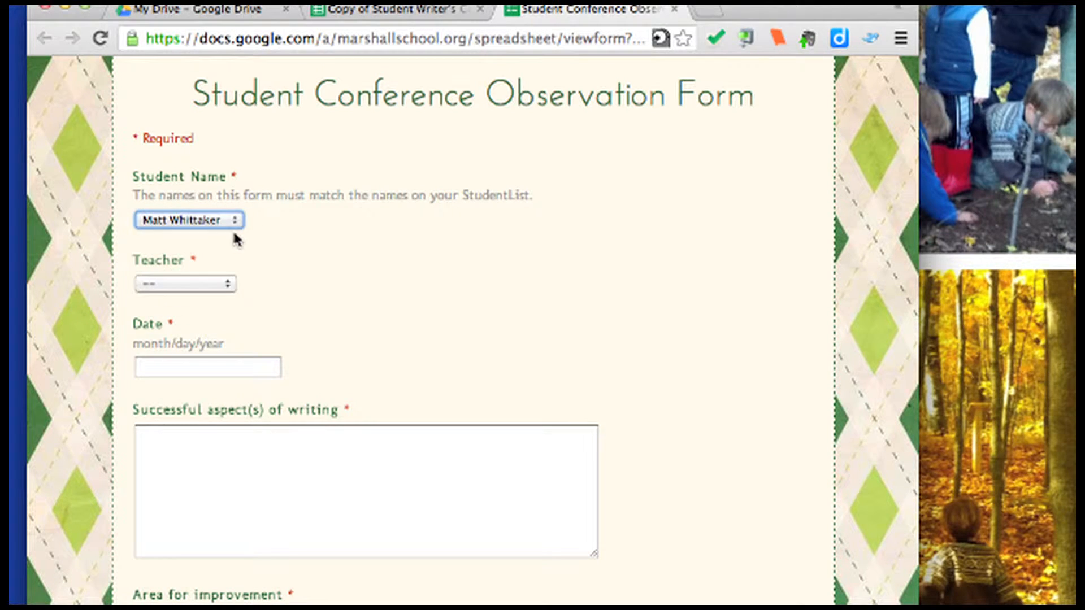
{"action": "left_click", "coordinate": [229, 284]}
{"action": "left_click", "coordinate": [181, 312]}
{"action": "left_click", "coordinate": [208, 367]}
{"action": "type", "text": "11/06/2013"}
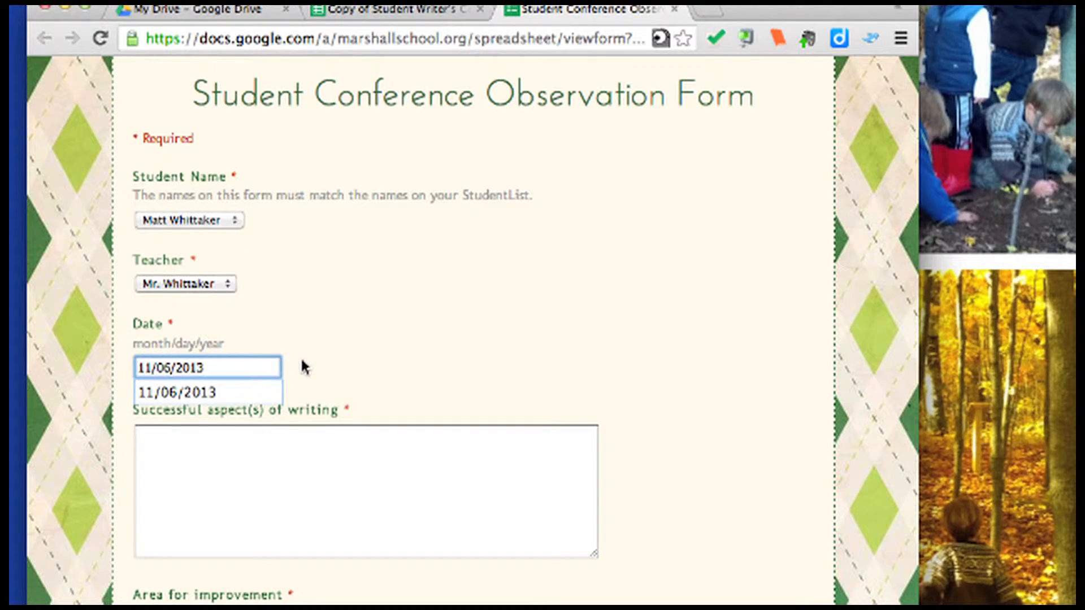
Praise the concrete imagery describing the fall setting, with Organization as the improvement area
{"action": "scroll", "coordinate": [300, 367], "scroll_direction": "down", "scroll_amount": 3}
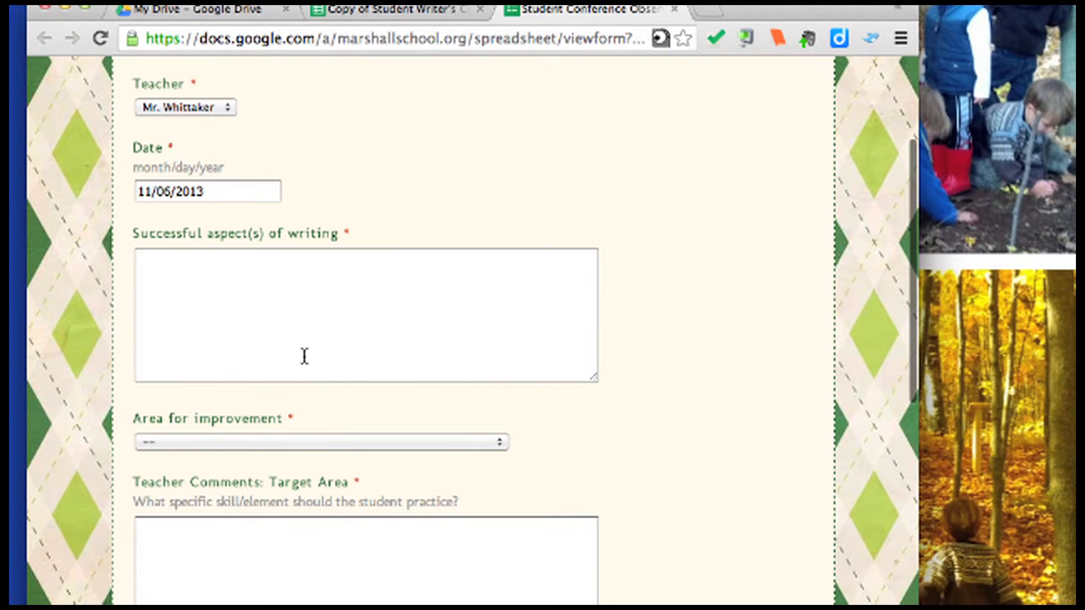
{"action": "left_click", "coordinate": [303, 356]}
{"action": "type", "text": "Matt did well using concrete imagery to describe the fall setting."}
{"action": "scroll", "coordinate": [284, 368], "scroll_direction": "down", "scroll_amount": 1}
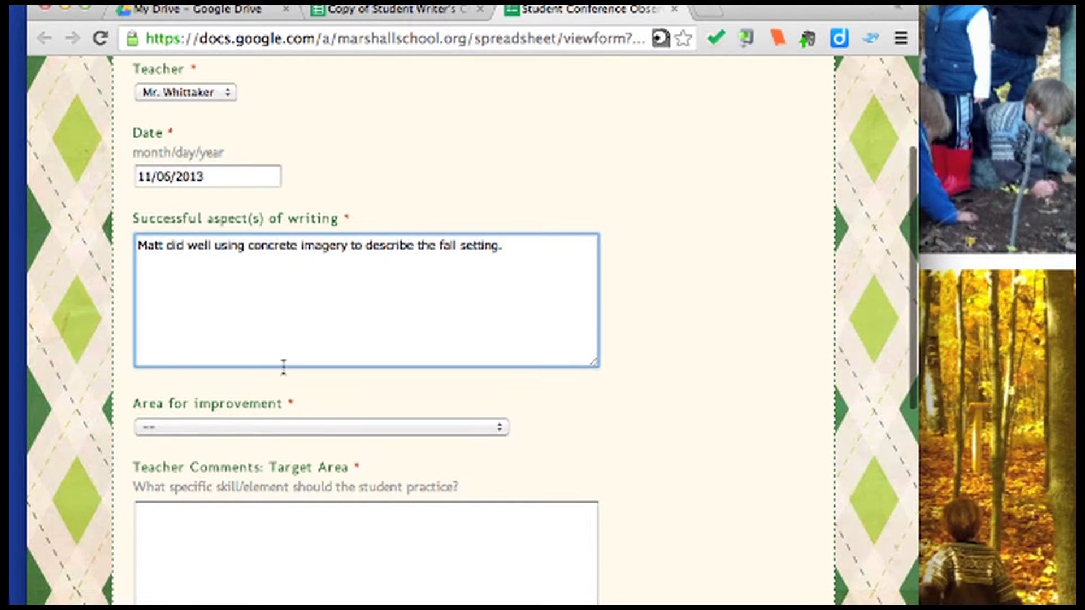
{"action": "left_click", "coordinate": [275, 427]}
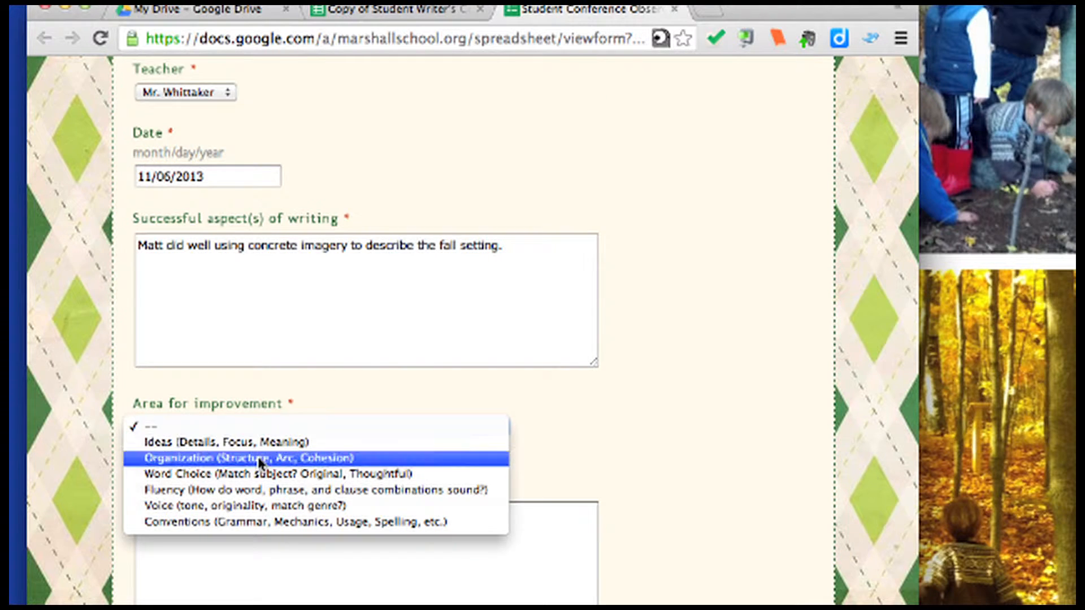
{"action": "left_click", "coordinate": [261, 458]}
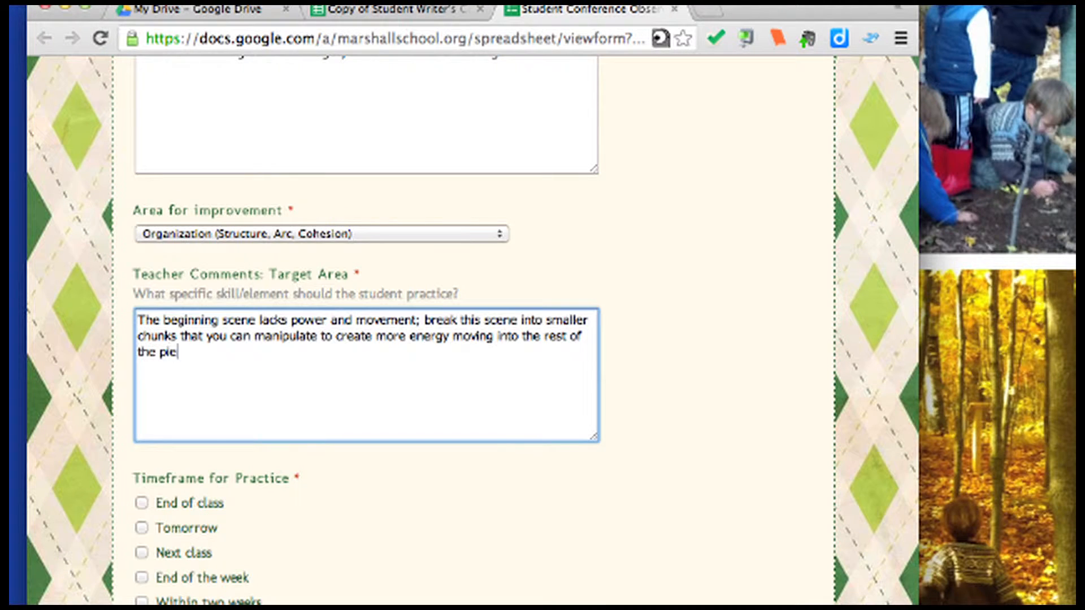
{"action": "type", "text": "ce."}
Tick Next class and For the final draft as timeframes and answer Yes for a mini-lesson
{"action": "scroll", "coordinate": [367, 288], "scroll_direction": "down", "scroll_amount": 2}
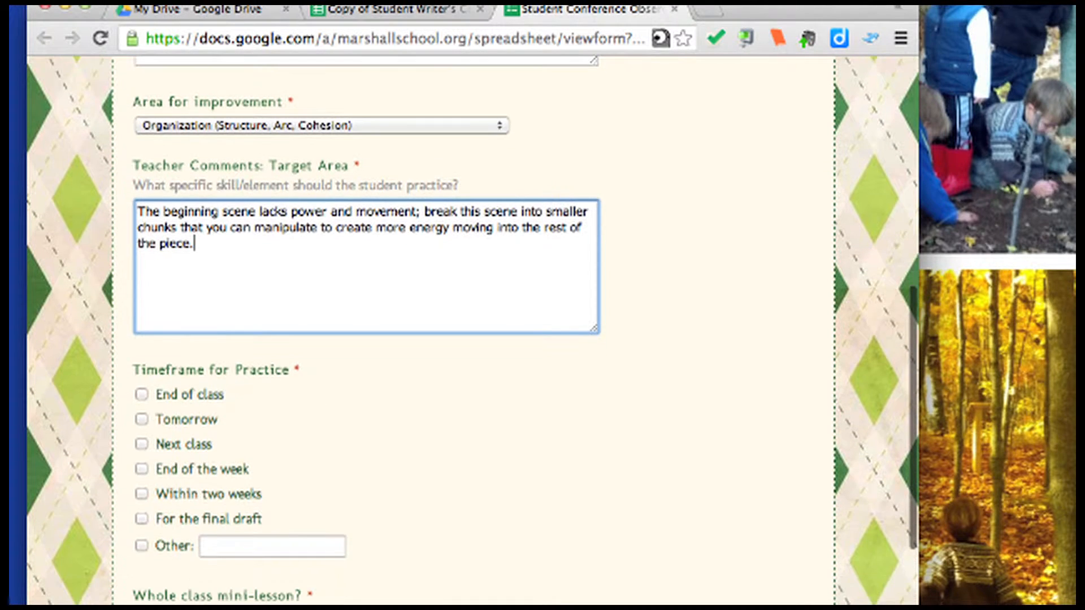
{"action": "scroll", "coordinate": [184, 456], "scroll_direction": "down", "scroll_amount": 2}
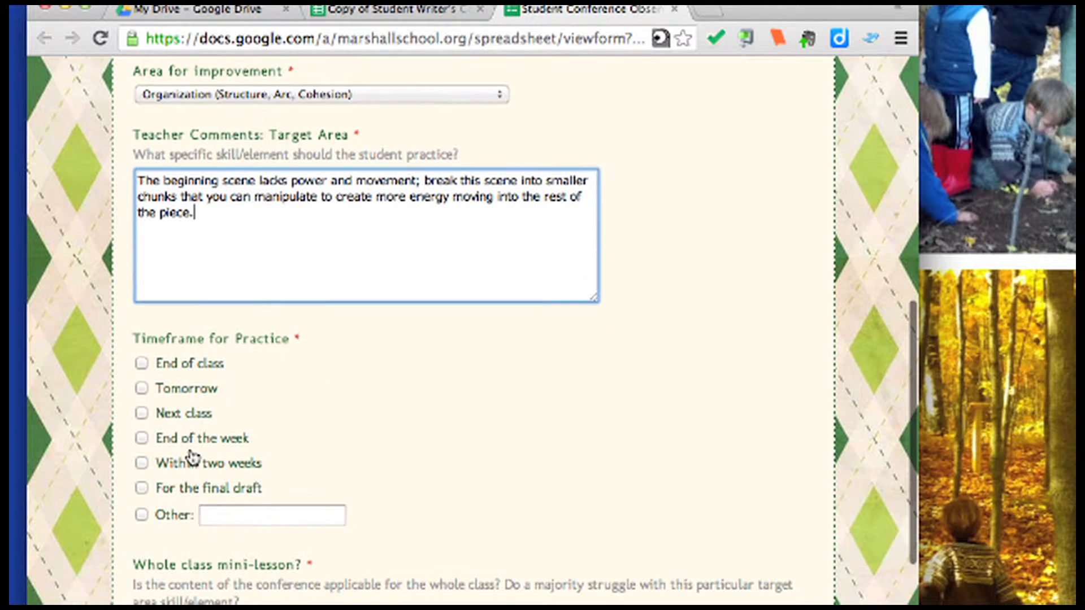
{"action": "left_click", "coordinate": [142, 388]}
{"action": "left_click", "coordinate": [142, 413]}
{"action": "left_click", "coordinate": [142, 388]}
{"action": "scroll", "coordinate": [193, 374], "scroll_direction": "down", "scroll_amount": 3}
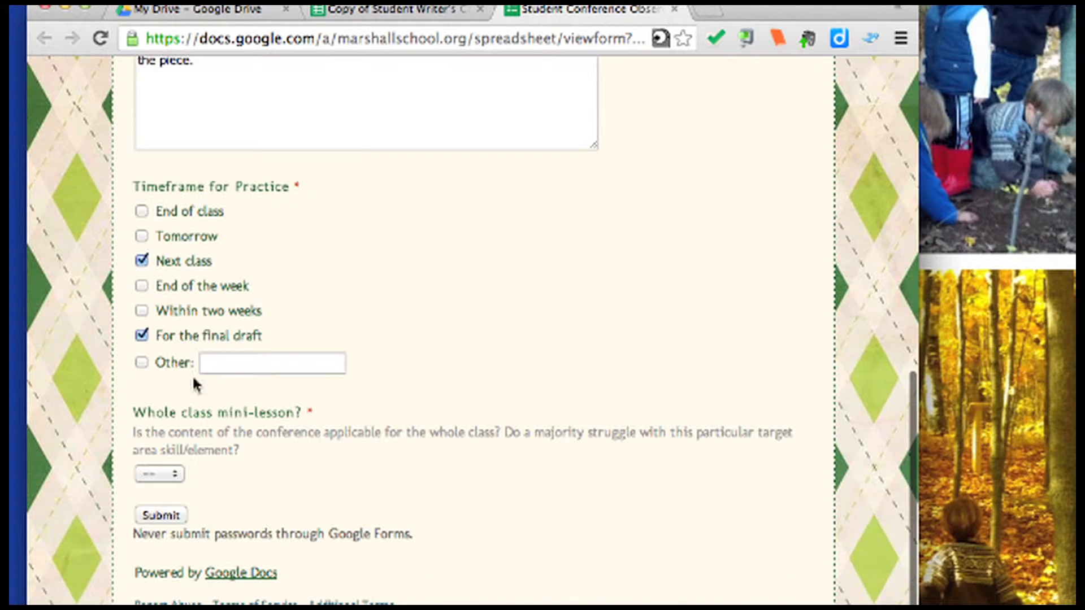
{"action": "left_click", "coordinate": [141, 335]}
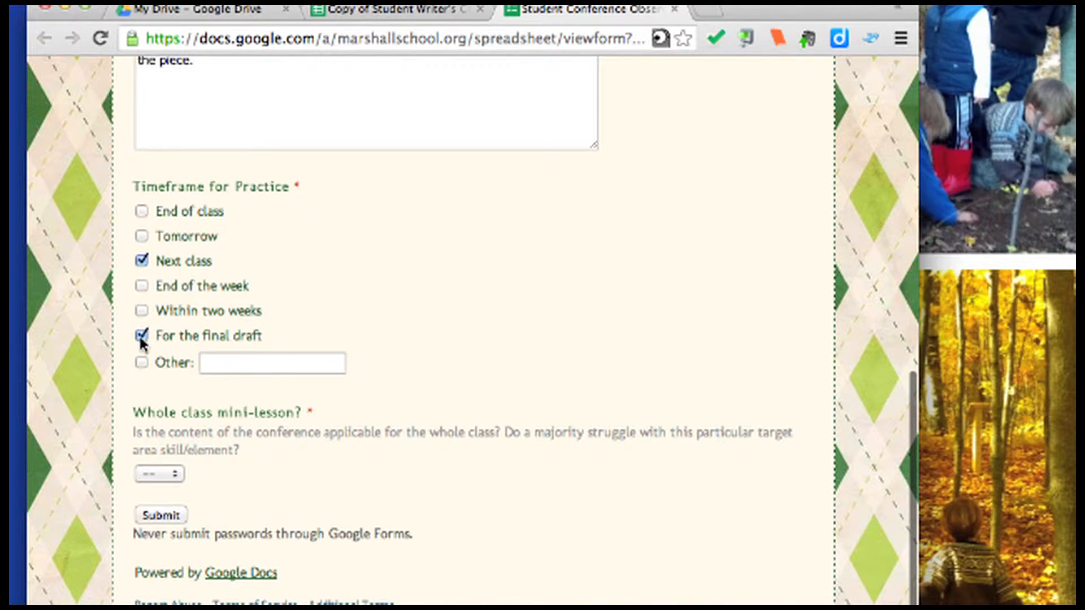
{"action": "left_click", "coordinate": [176, 476]}
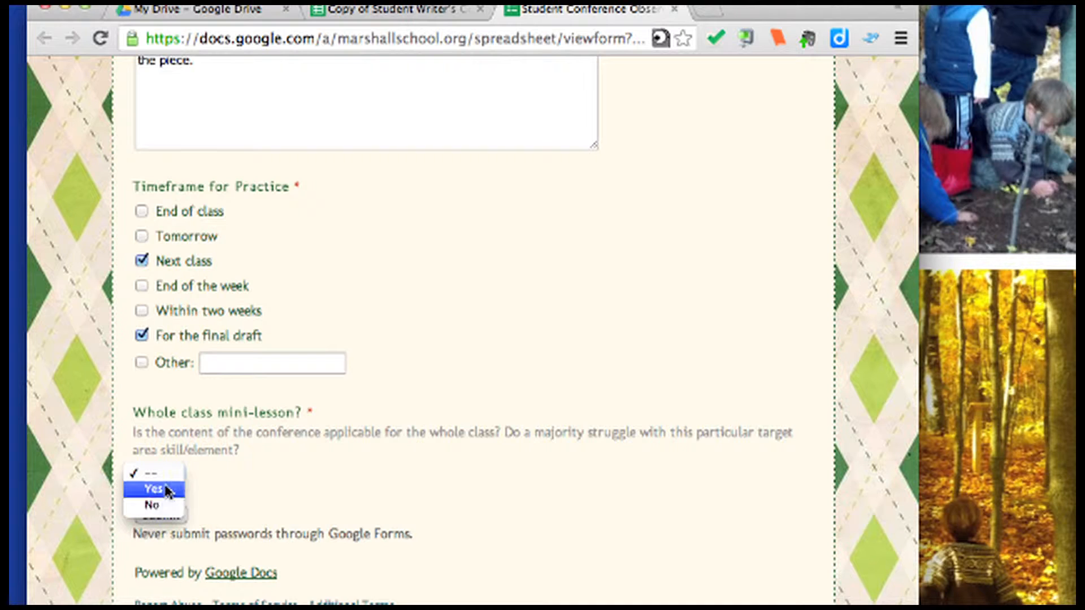
{"action": "left_click", "coordinate": [169, 485]}
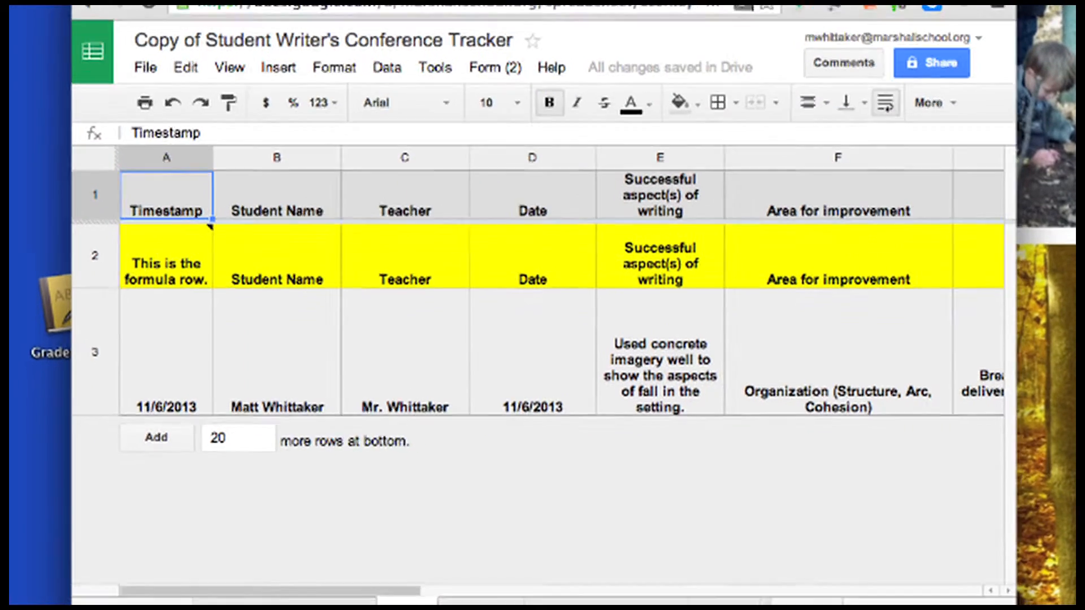
Inspect row 3's new response, from the timestamp through the mini-lesson answer
{"action": "left_click", "coordinate": [150, 375]}
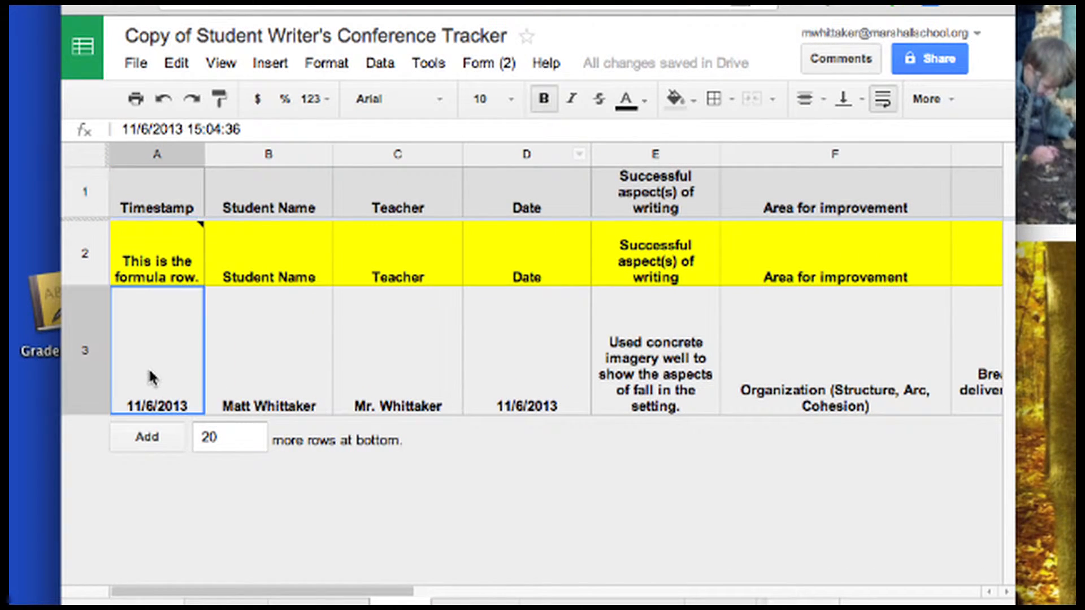
{"action": "key", "text": "Right"}
{"action": "key", "text": "Right"}
{"action": "key", "text": "Right"}
{"action": "key", "text": "Right"}
{"action": "key", "text": "Right"}
{"action": "key", "text": "Right"}
{"action": "key", "text": "Right"}
{"action": "key", "text": "Right"}
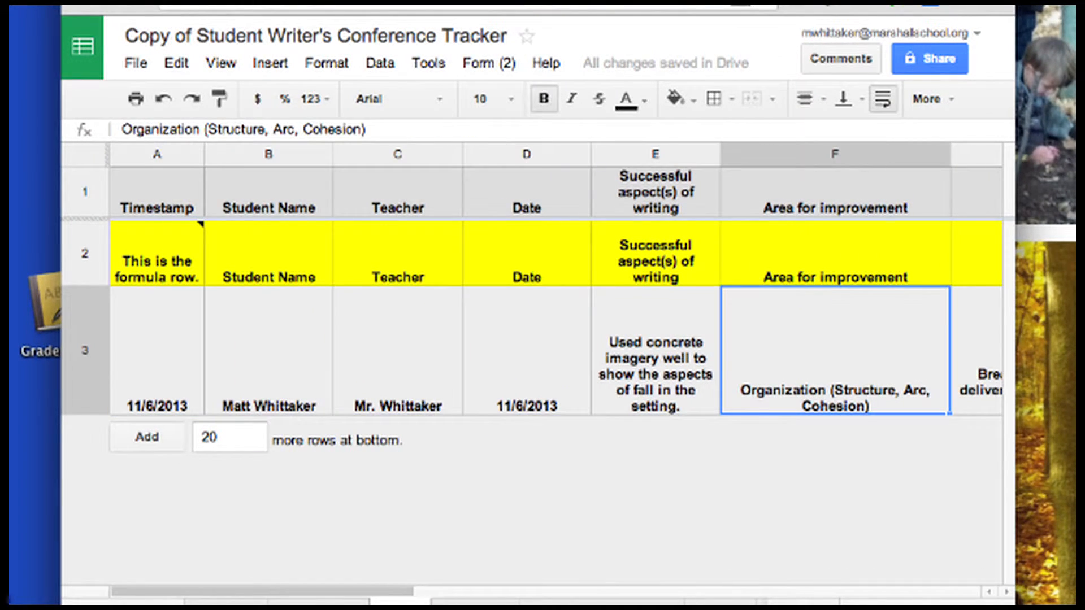
{"action": "key", "text": "Right"}
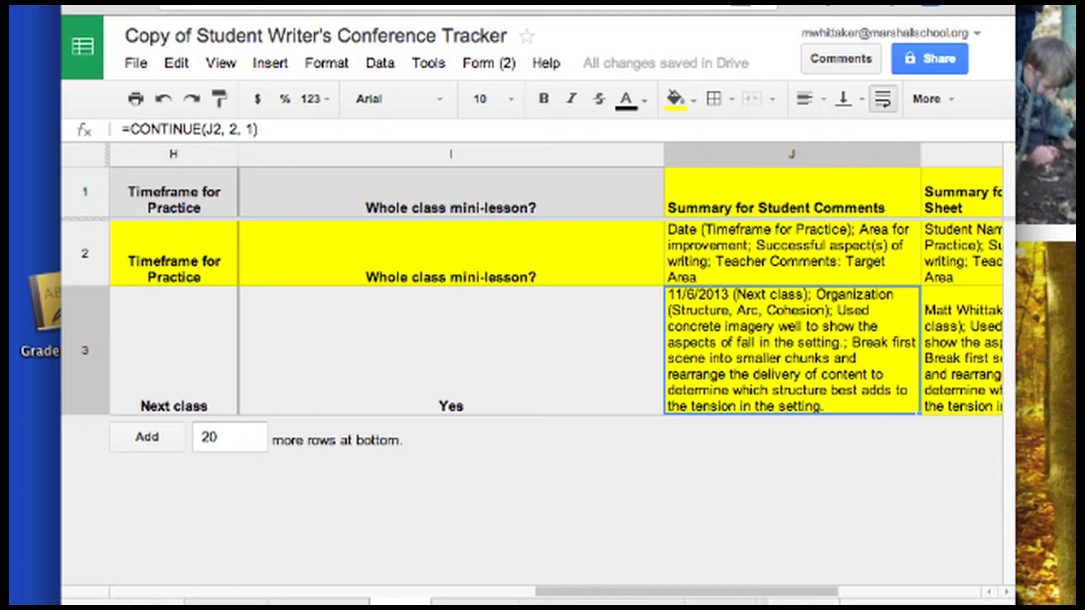
{"action": "key", "text": "Right"}
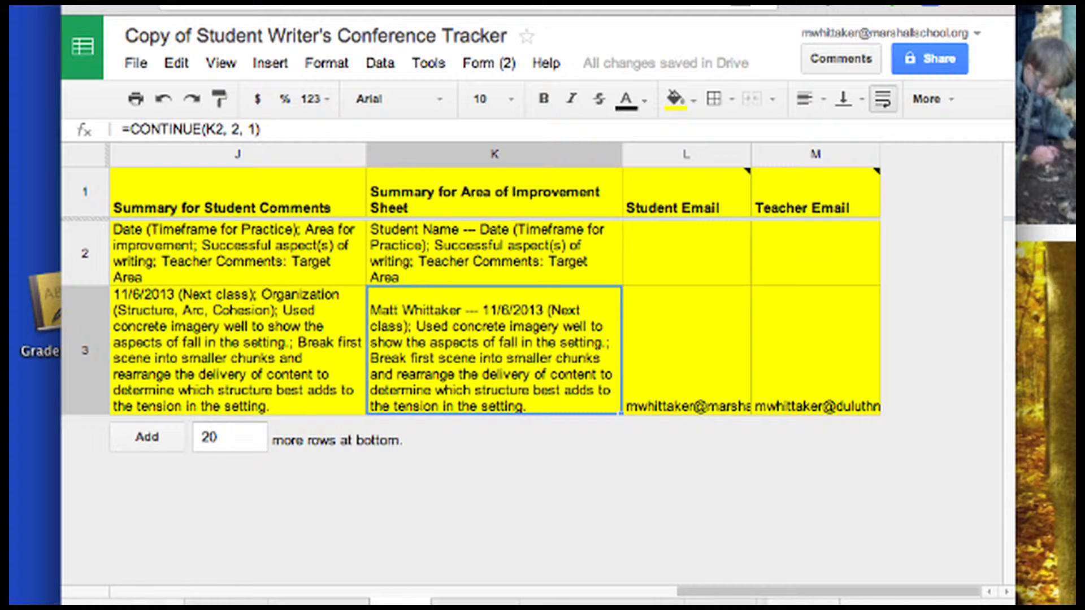
Compare the two CONTINUE summary formulas and check the Student Email entry
{"action": "key", "text": "Left"}
{"action": "key", "text": "Right"}
{"action": "key", "text": "Left"}
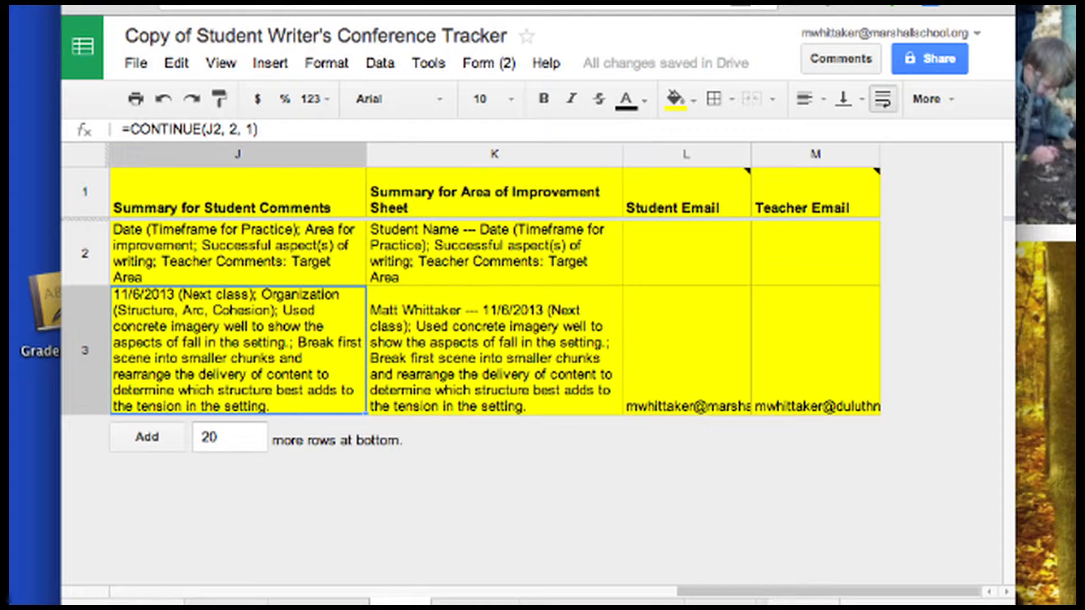
{"action": "key", "text": "Right"}
{"action": "key", "text": "Left"}
{"action": "key", "text": "Right"}
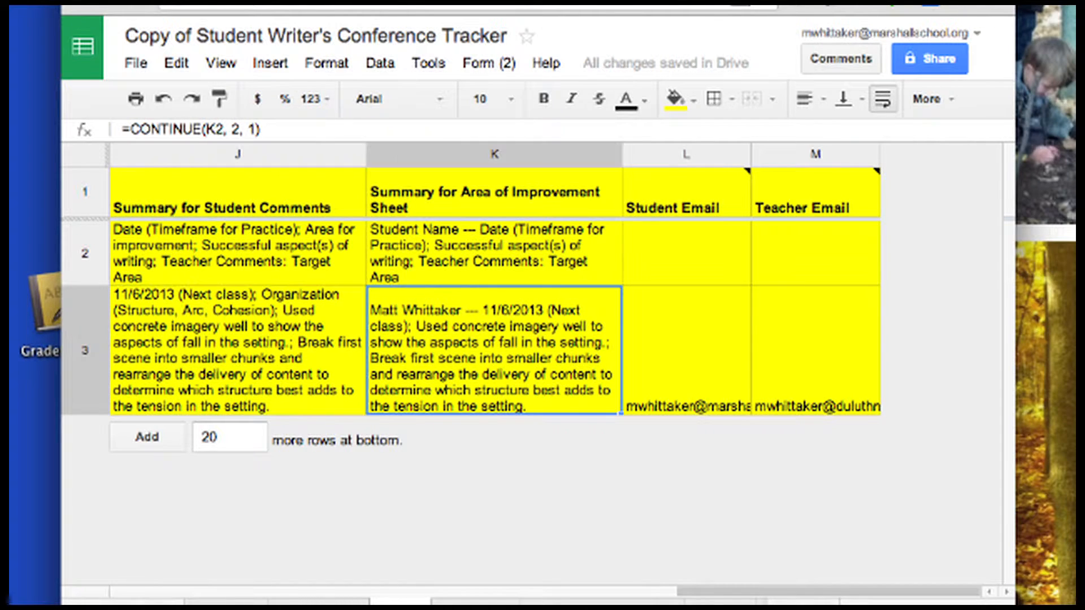
{"action": "key", "text": "Left"}
{"action": "key", "text": "Right"}
{"action": "key", "text": "Right"}
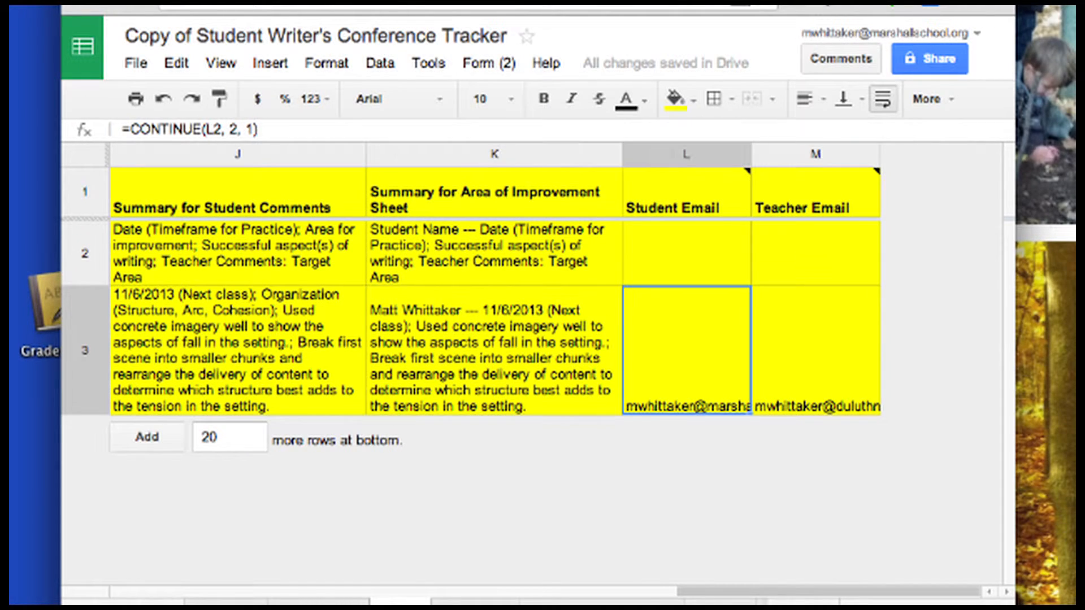
{"action": "key", "text": "Right"}
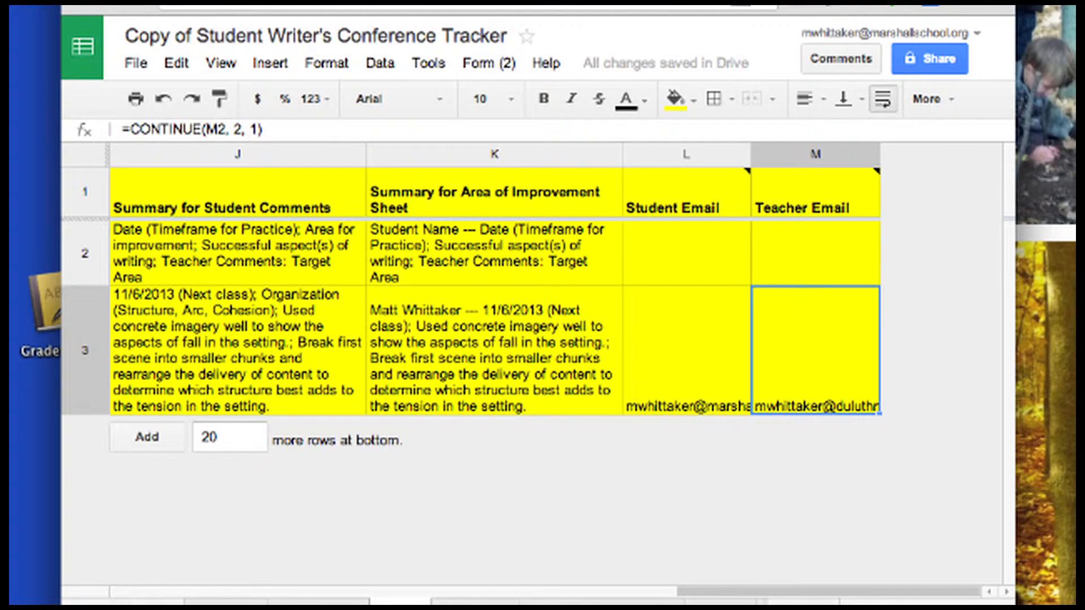
{"action": "left_click", "coordinate": [475, 602]}
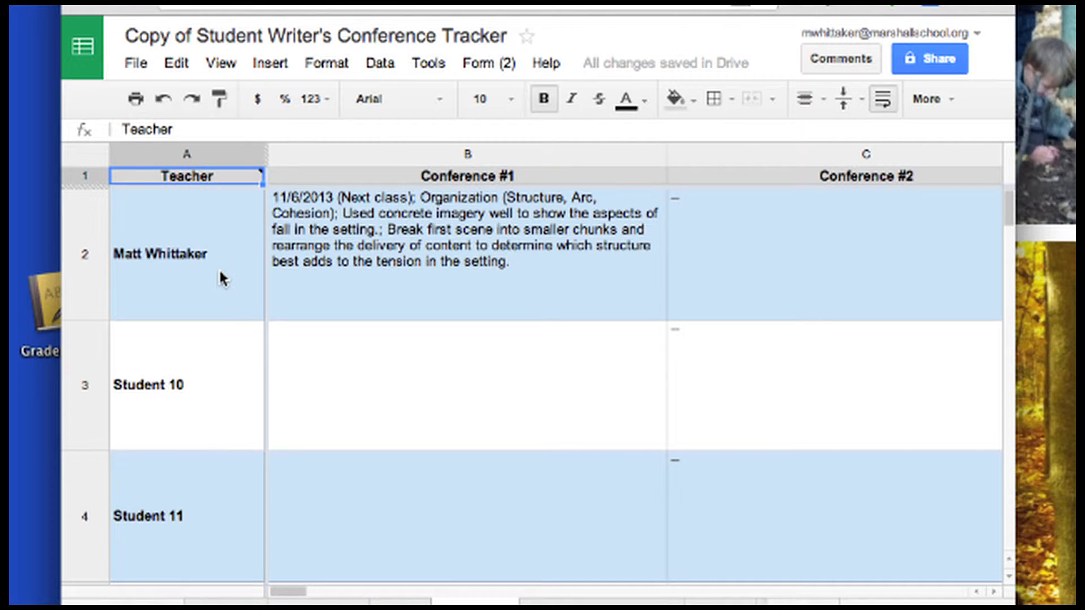
Check the sorted student names and the Conference #1 FILTER formula showing the 11/6/2013 entry
{"action": "left_click", "coordinate": [219, 268]}
{"action": "key", "text": "Down"}
{"action": "key", "text": "Down"}
{"action": "key", "text": "Down"}
{"action": "key", "text": "Up"}
{"action": "key", "text": "Up"}
{"action": "key", "text": "Up"}
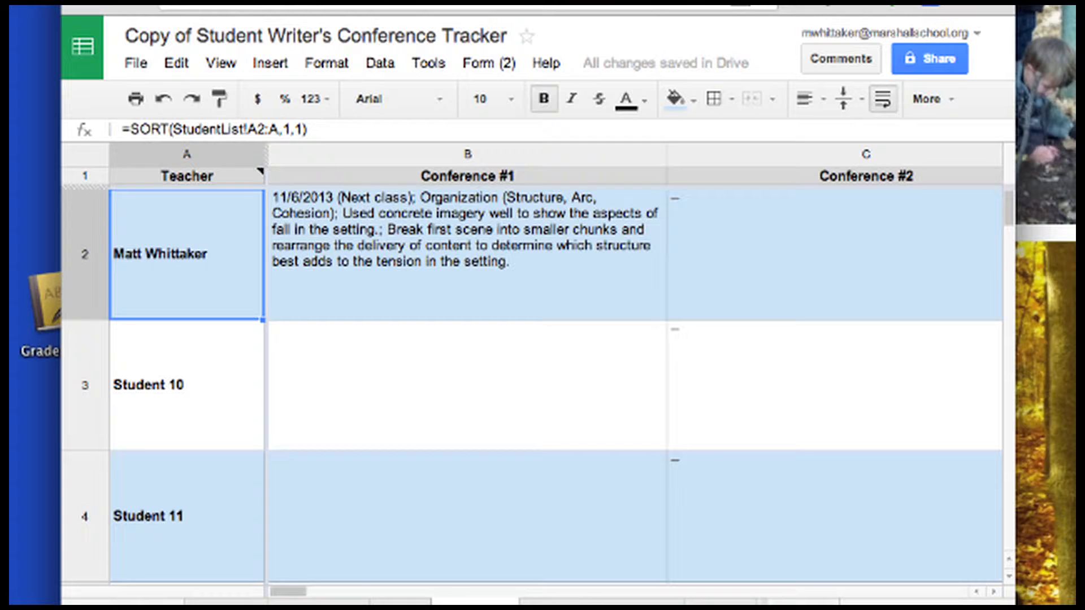
{"action": "key", "text": "Right"}
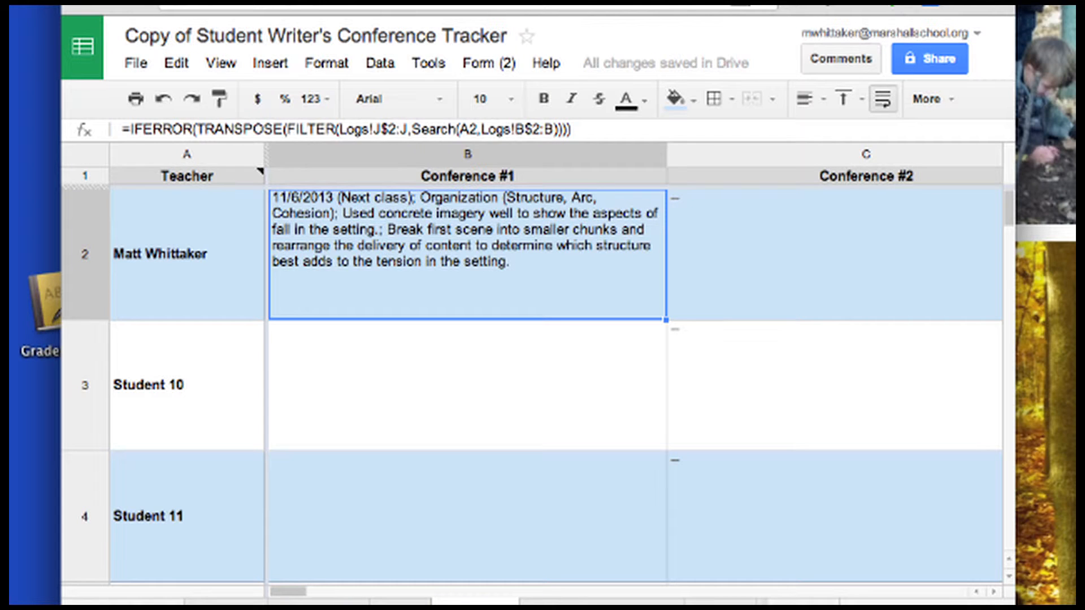
{"action": "key", "text": "Right"}
{"action": "key", "text": "Right"}
{"action": "key", "text": "Right"}
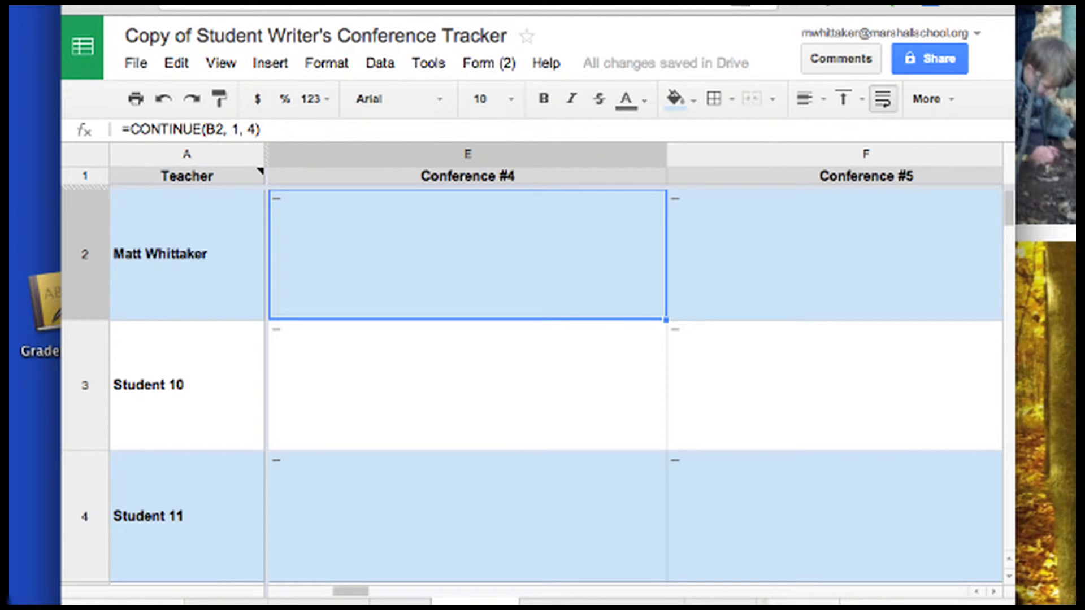
{"action": "key", "text": "Left"}
{"action": "key", "text": "Left"}
{"action": "key", "text": "Left"}
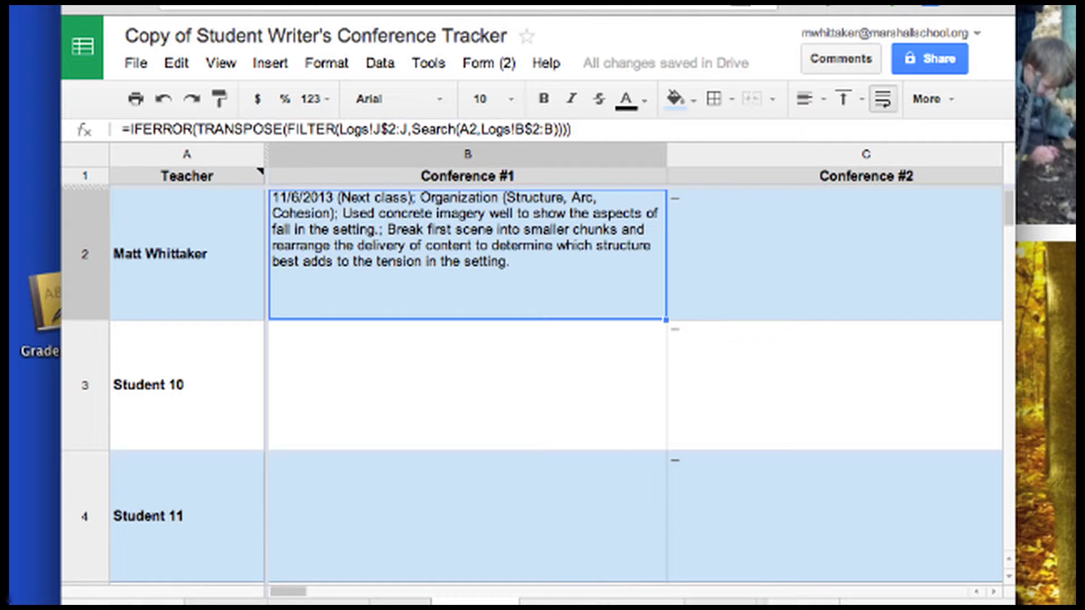
{"action": "left_click", "coordinate": [602, 600]}
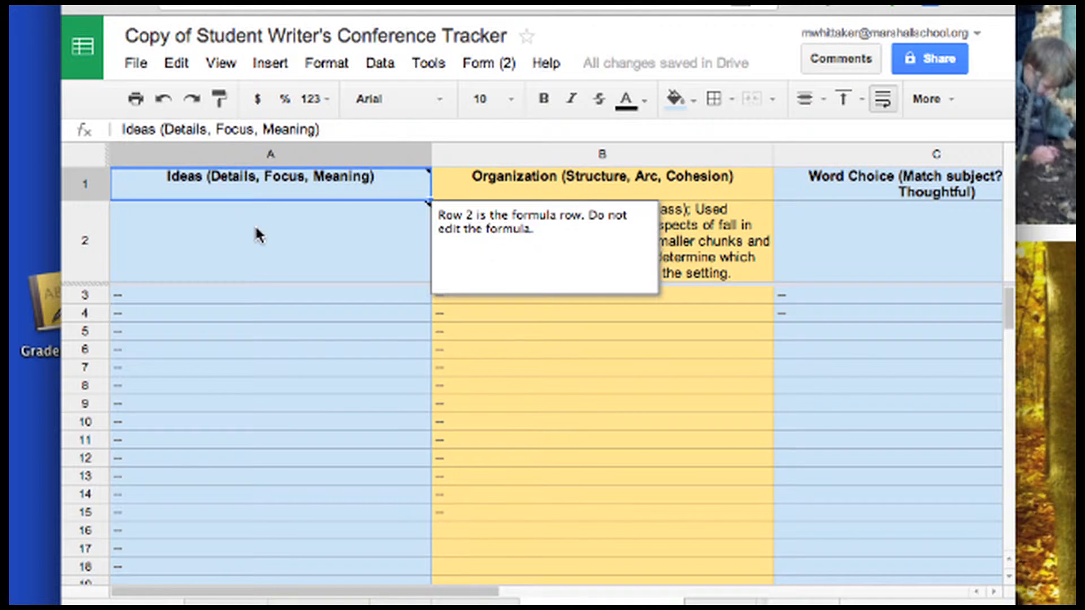
Inspect row 2's FILTER formulas and the CONTINUE formula in B3 under Organization
{"action": "left_click", "coordinate": [256, 228]}
{"action": "key", "text": "Right"}
{"action": "key", "text": "Right"}
{"action": "key", "text": "Right"}
{"action": "key", "text": "Right"}
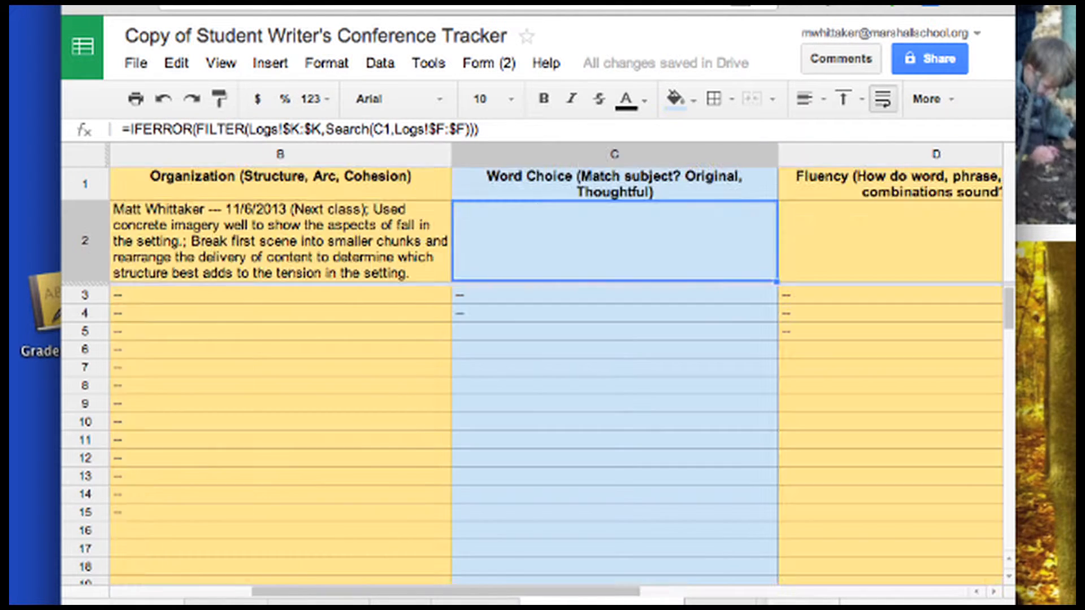
{"action": "key", "text": "Right"}
{"action": "key", "text": "Left"}
{"action": "key", "text": "Left"}
{"action": "key", "text": "Left"}
{"action": "key", "text": "Left"}
{"action": "key", "text": "Left"}
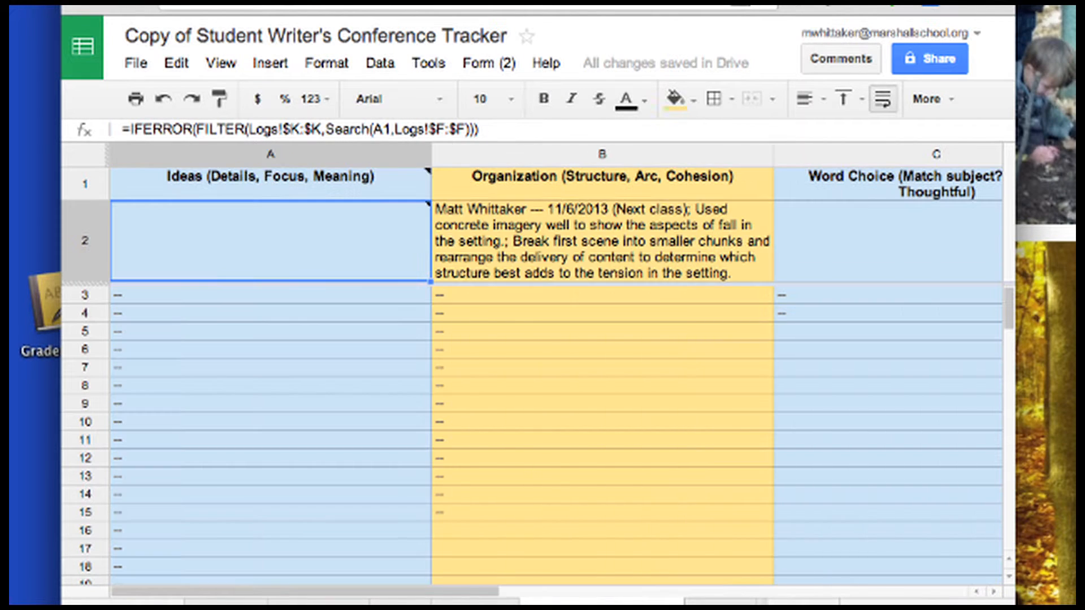
{"action": "key", "text": "Right"}
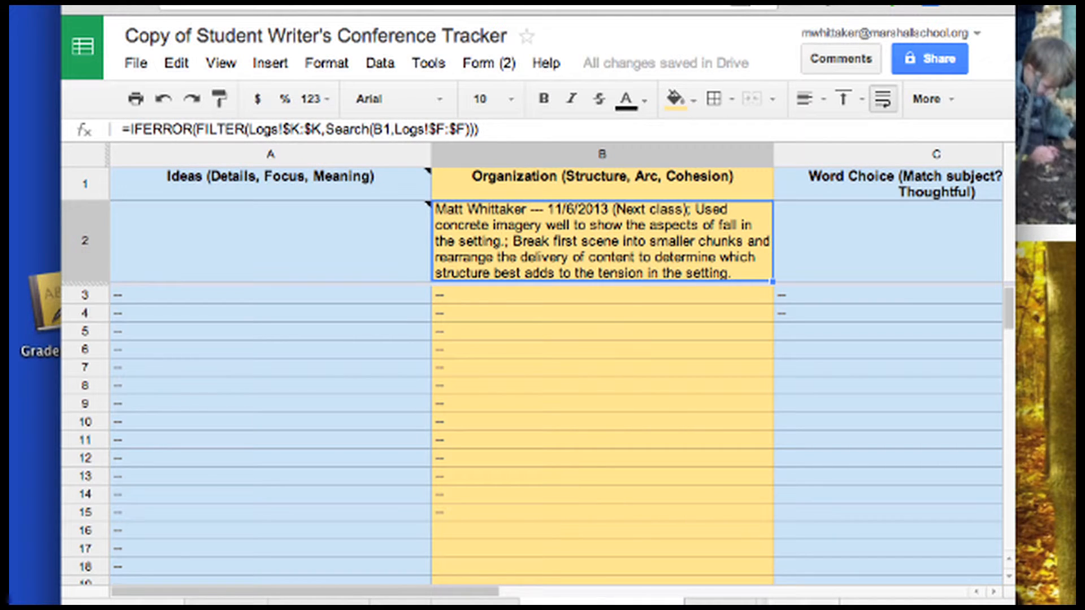
{"action": "key", "text": "Down"}
{"action": "key", "text": "Down"}
{"action": "key", "text": "Down"}
{"action": "key", "text": "Down"}
{"action": "key", "text": "Down"}
{"action": "key", "text": "Down"}
{"action": "key", "text": "Down"}
{"action": "key", "text": "Down"}
{"action": "key", "text": "Down"}
{"action": "key", "text": "Down"}
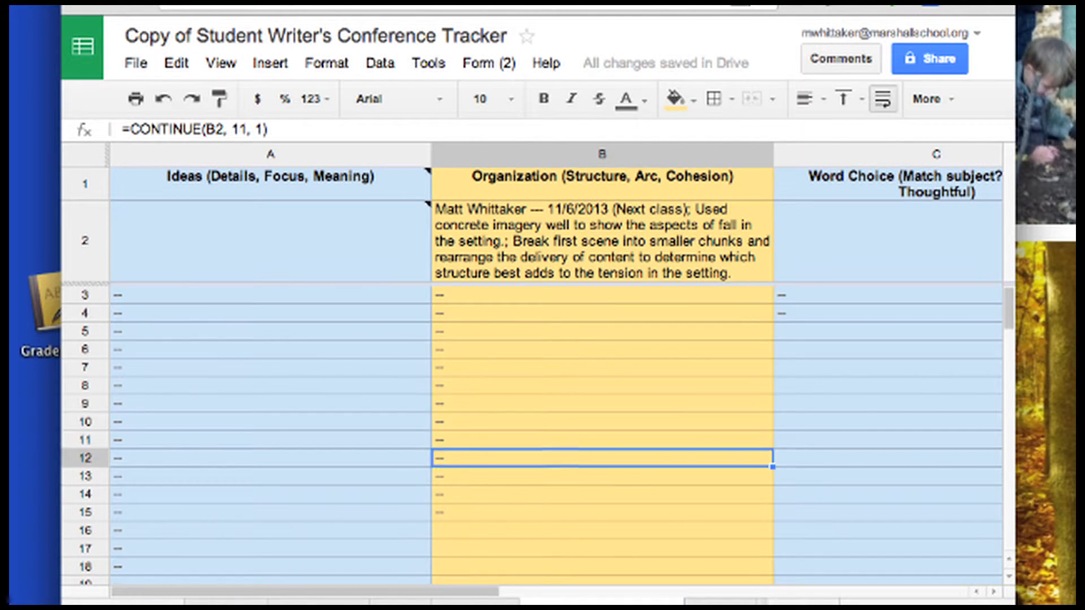
{"action": "key", "text": "Down"}
{"action": "key", "text": "Down"}
{"action": "key", "text": "Up"}
{"action": "key", "text": "Up"}
{"action": "key", "text": "Up"}
{"action": "key", "text": "Up"}
{"action": "key", "text": "Up"}
{"action": "key", "text": "Up"}
{"action": "key", "text": "Up"}
{"action": "key", "text": "Up"}
{"action": "key", "text": "Up"}
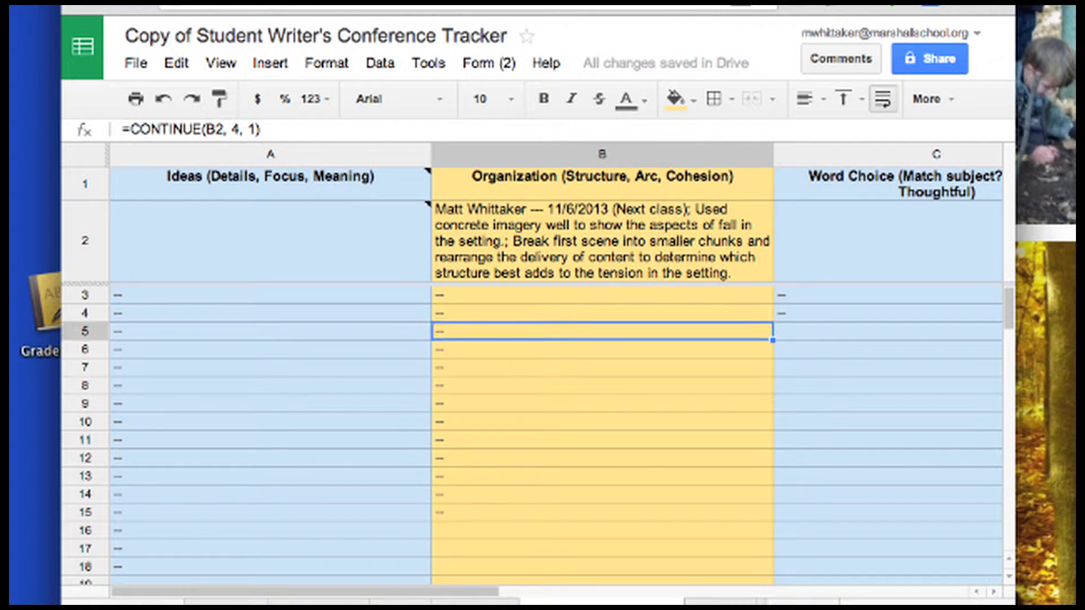
{"action": "key", "text": "Up"}
{"action": "key", "text": "Up"}
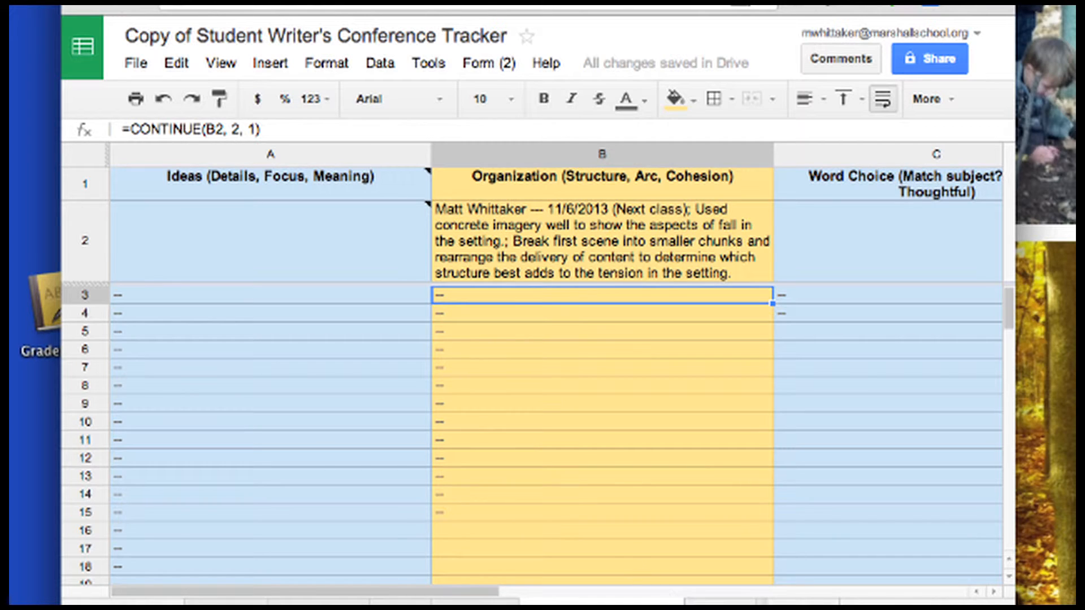
{"action": "left_click", "coordinate": [719, 604]}
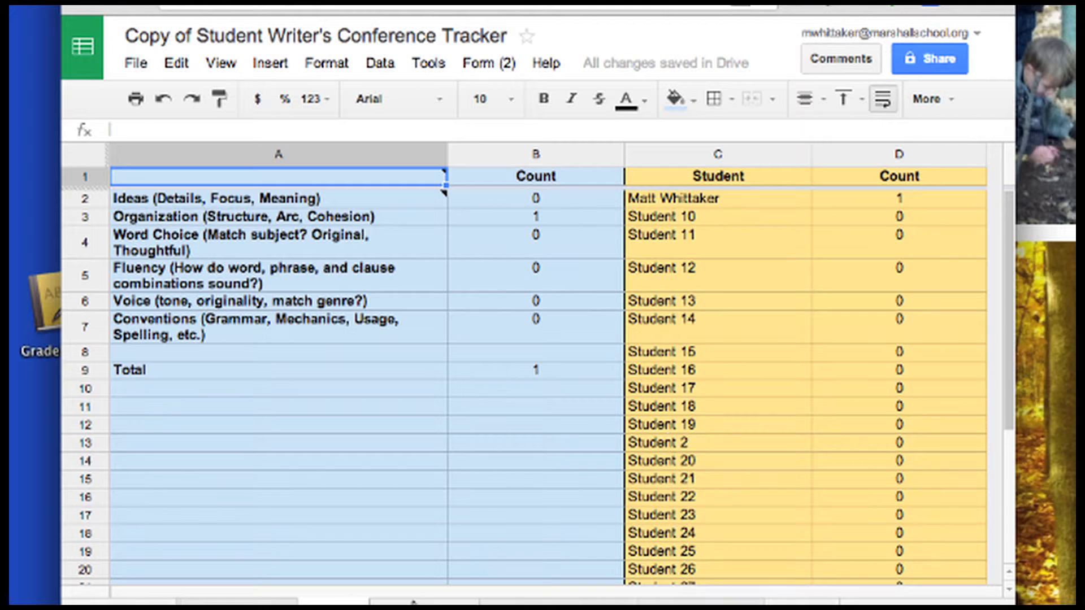
On the mini-lessons sheet, enter yes in the Organization mini-lesson completed cell
{"action": "left_click", "coordinate": [414, 604]}
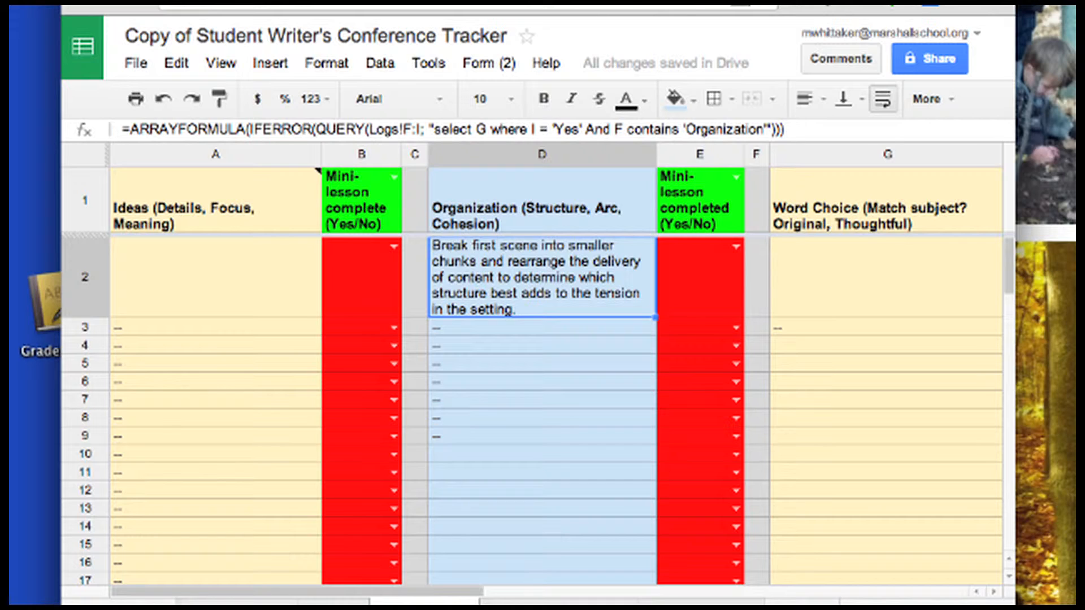
{"action": "key", "text": "Left"}
{"action": "key", "text": "Left"}
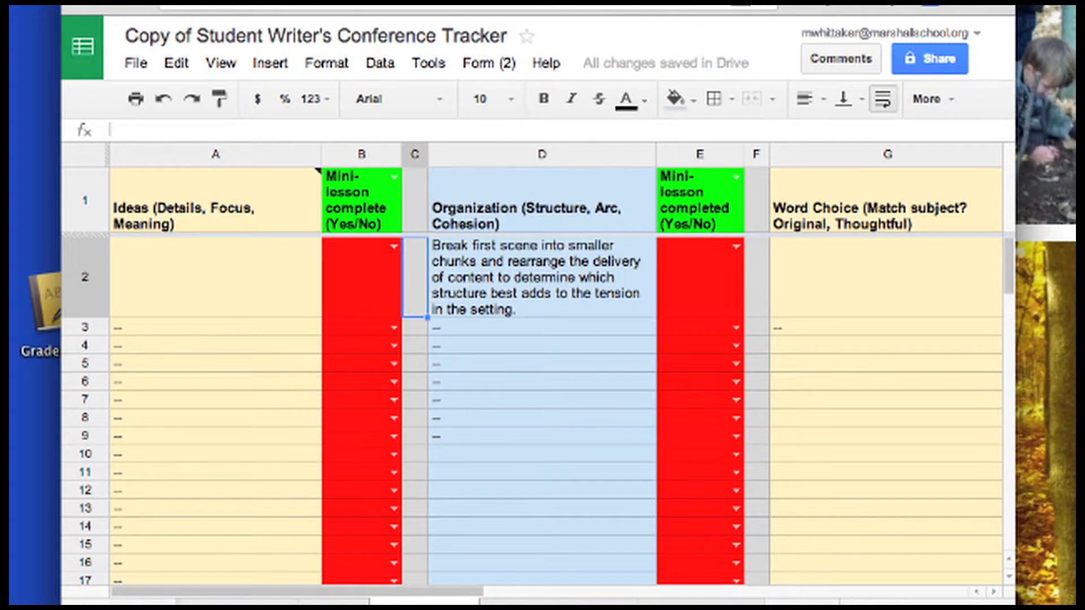
{"action": "key", "text": "Right"}
{"action": "key", "text": "Right"}
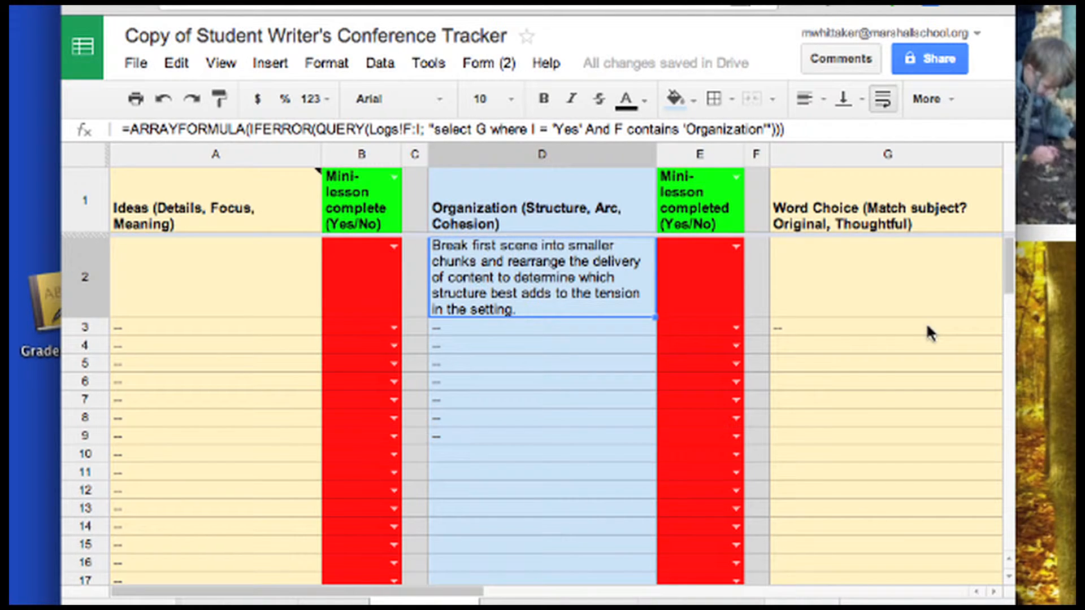
{"action": "left_click", "coordinate": [721, 275]}
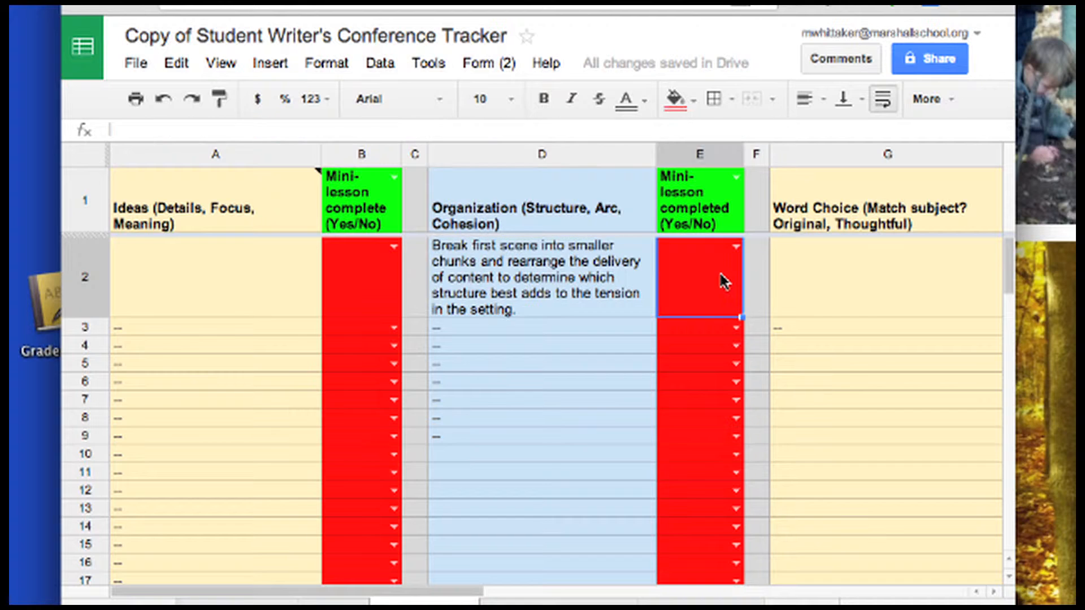
{"action": "type", "text": "yes"}
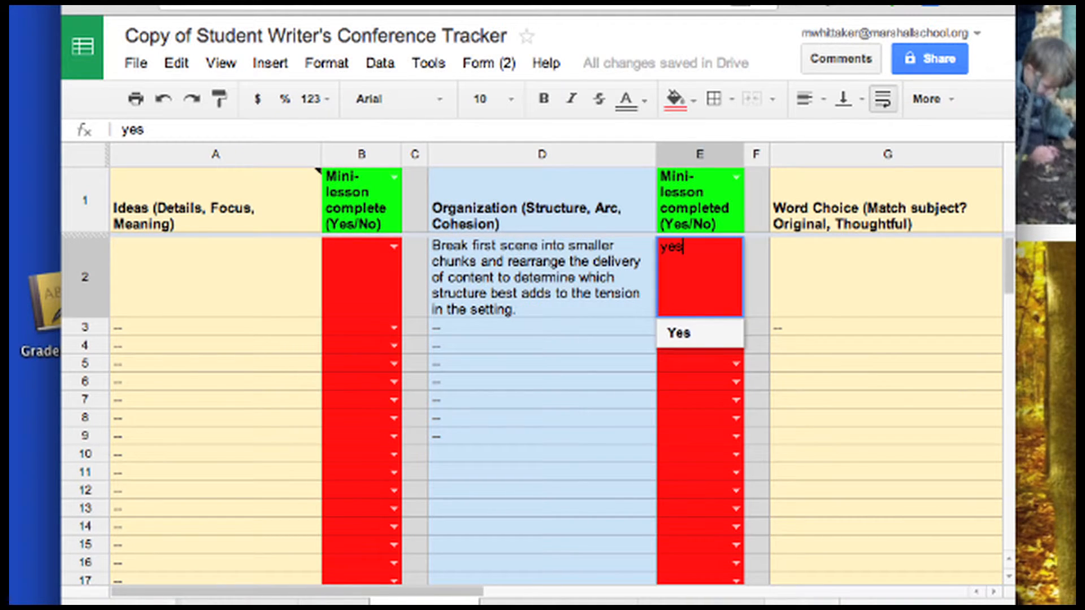
{"action": "key", "text": "Return"}
{"action": "key", "text": "Up"}
{"action": "key", "text": "Right"}
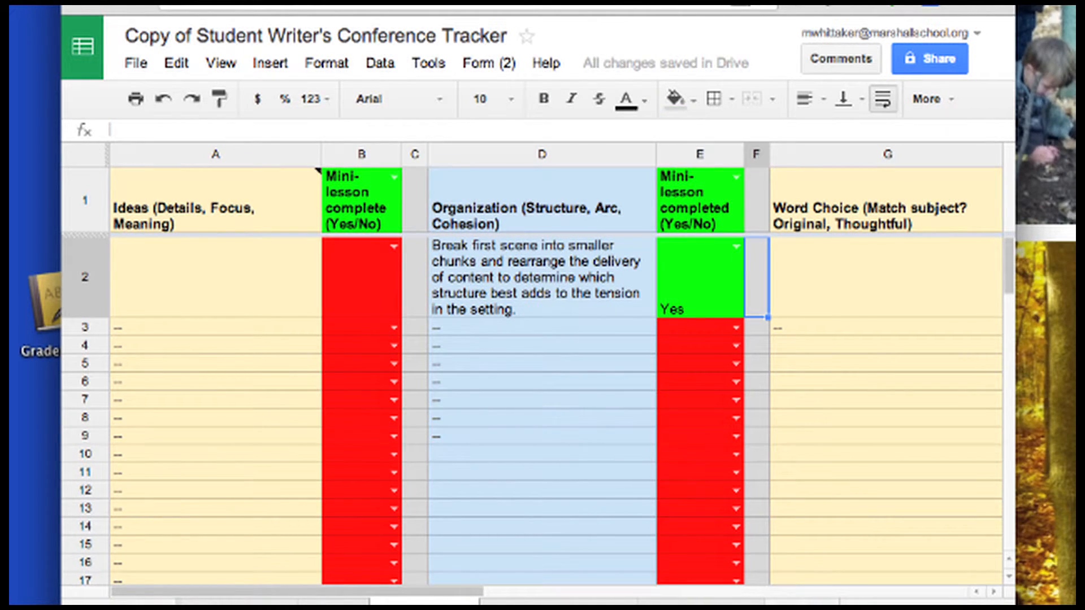
{"action": "left_click", "coordinate": [559, 602]}
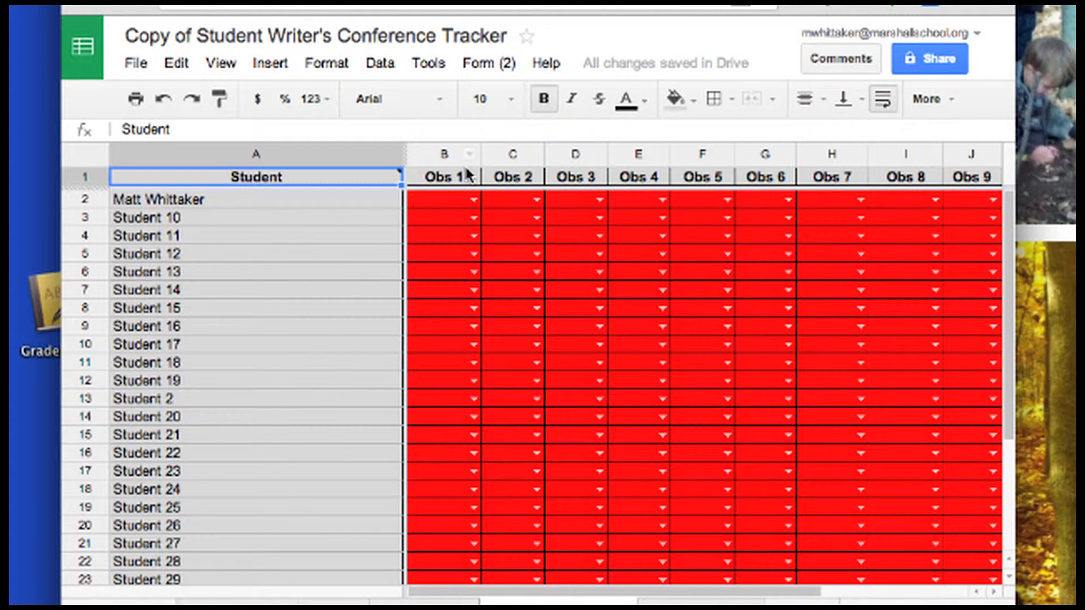
Enter Yes in the first student's Obs 1 cell (B2)
{"action": "left_click", "coordinate": [454, 199]}
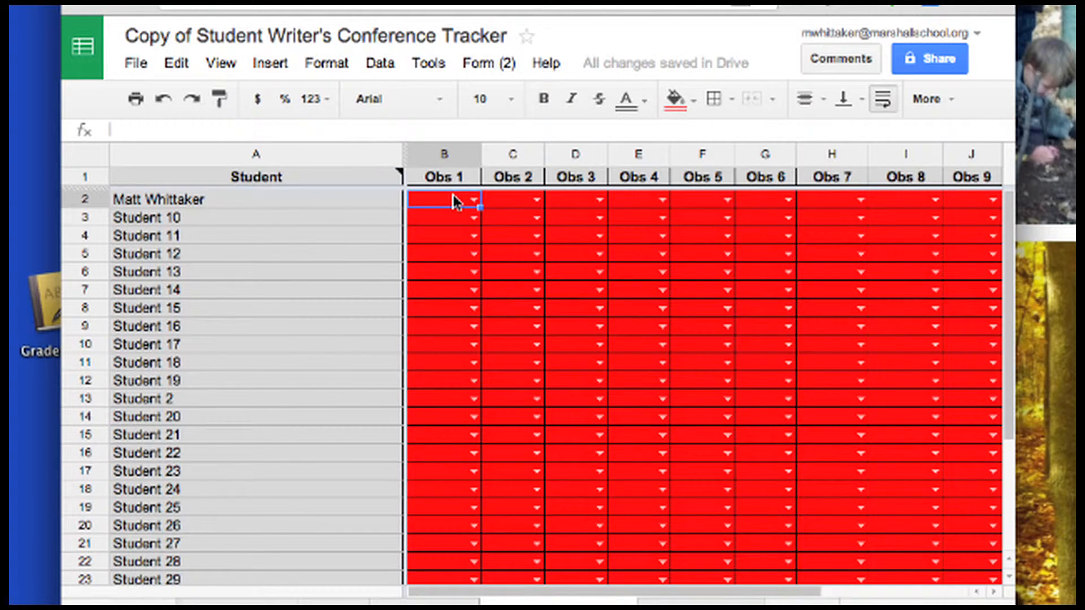
{"action": "type", "text": "Yes"}
{"action": "key", "text": "Return"}
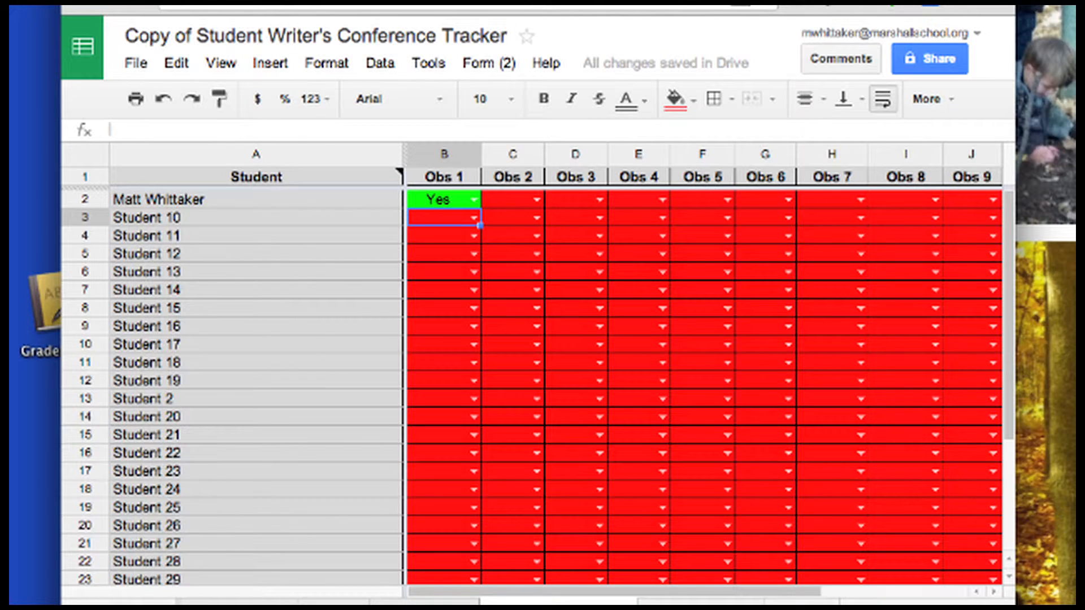
{"action": "left_click", "coordinate": [700, 602]}
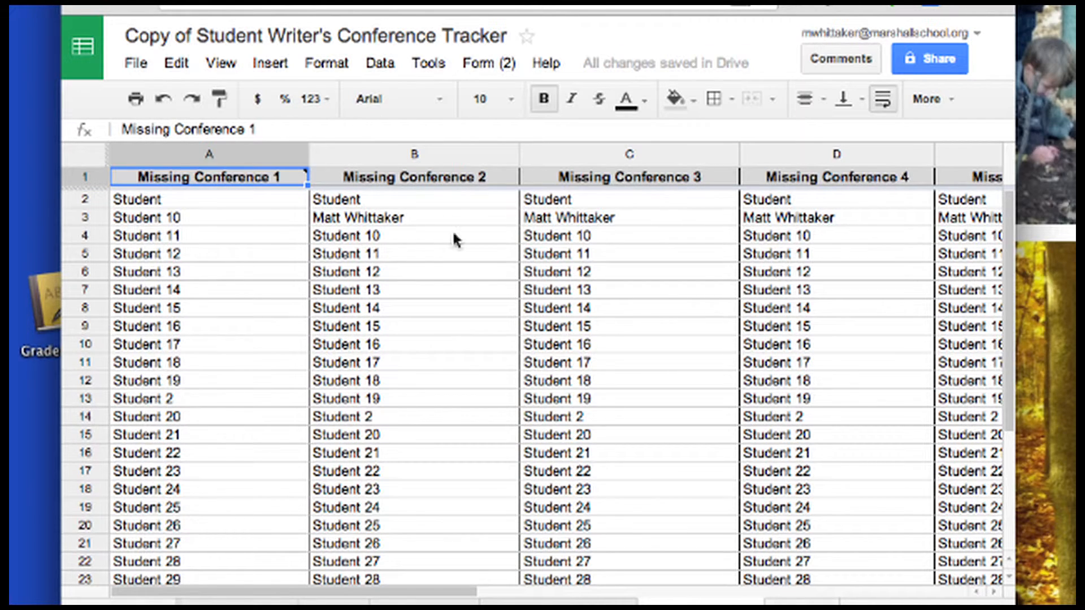
Read the note in A1 on Missing Conference 1 and scroll through the lists
{"action": "left_click", "coordinate": [182, 185]}
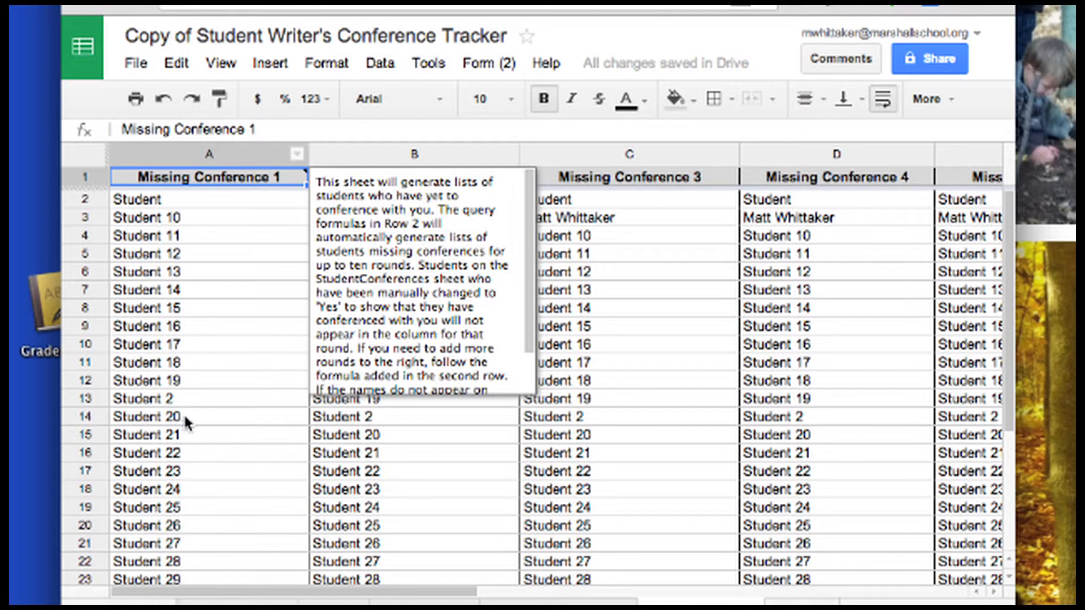
{"action": "scroll", "coordinate": [201, 486], "scroll_direction": "down", "scroll_amount": 3}
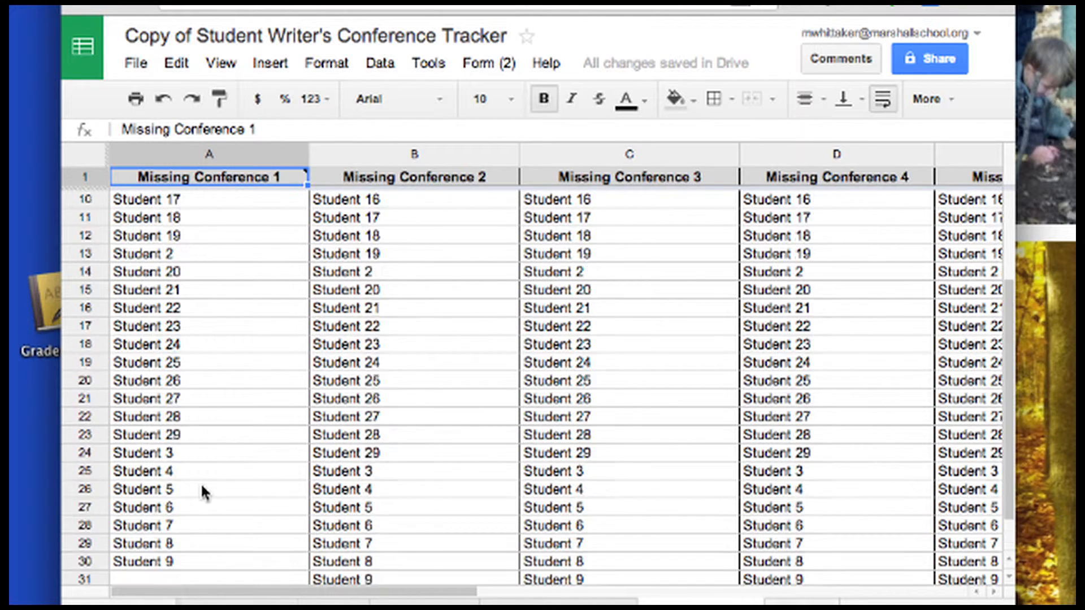
{"action": "scroll", "coordinate": [202, 489], "scroll_direction": "up", "scroll_amount": 3}
{"action": "scroll", "coordinate": [188, 367], "scroll_direction": "down", "scroll_amount": 4}
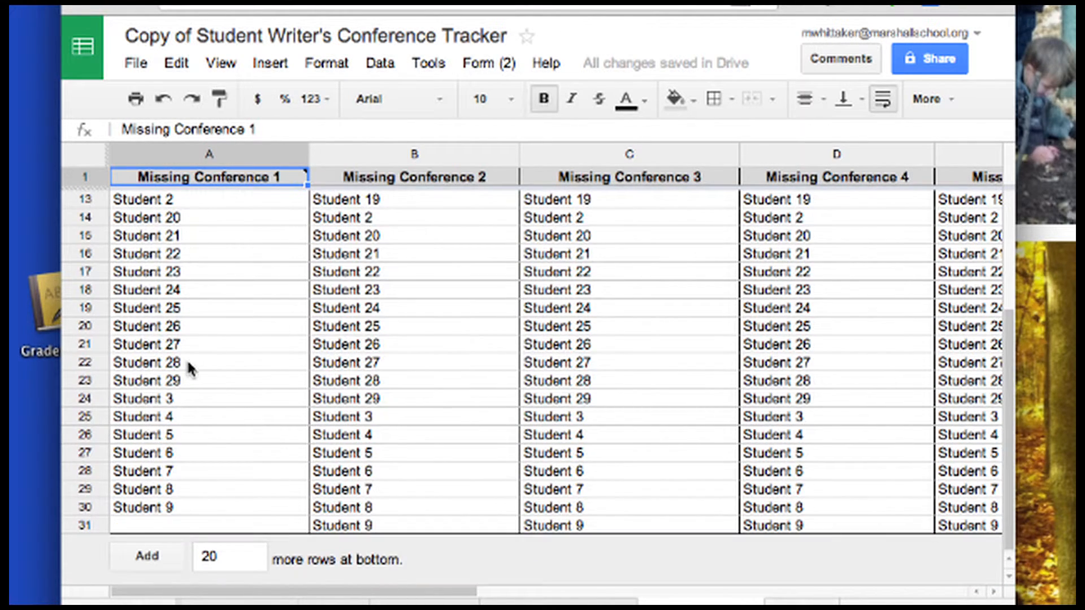
{"action": "scroll", "coordinate": [188, 363], "scroll_direction": "up", "scroll_amount": 4}
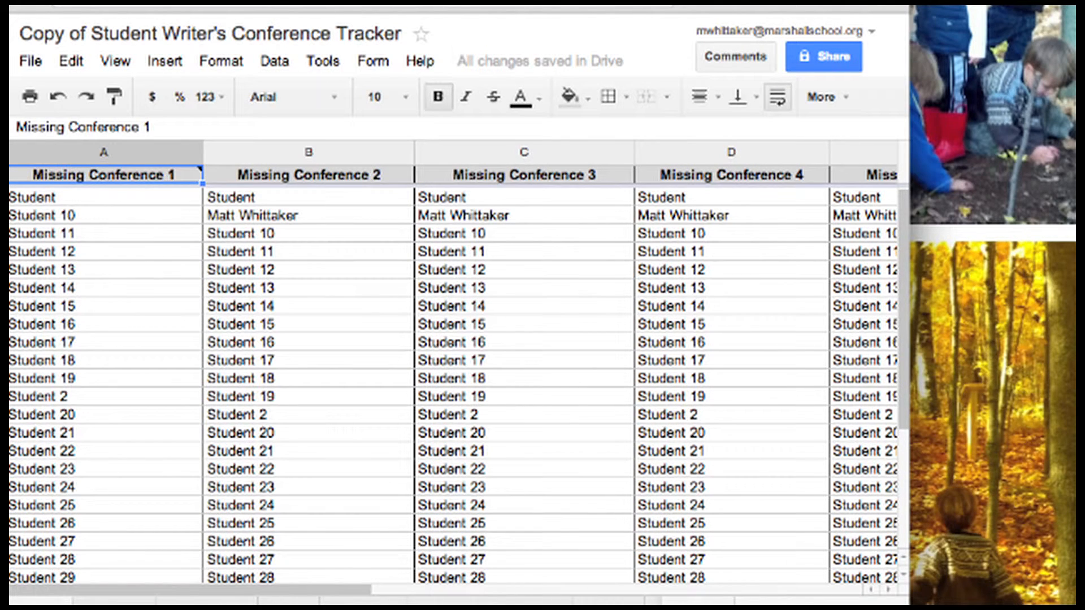
{"action": "key", "text": "ctrl+shift+Tab"}
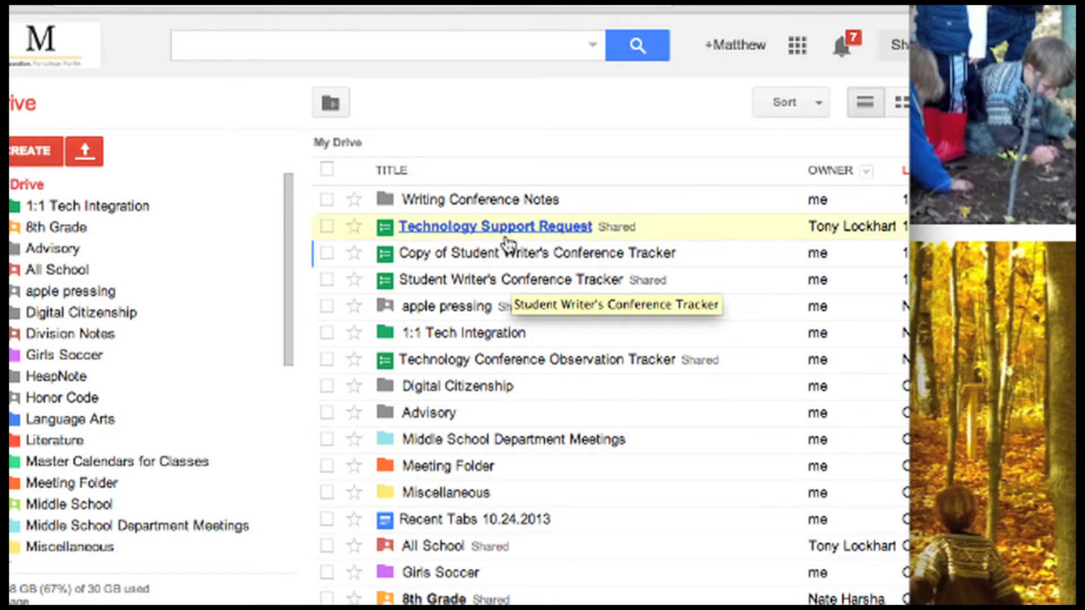
Open the Writing Conference Notes folder and its Writing Conference Observations document
{"action": "left_click", "coordinate": [496, 201]}
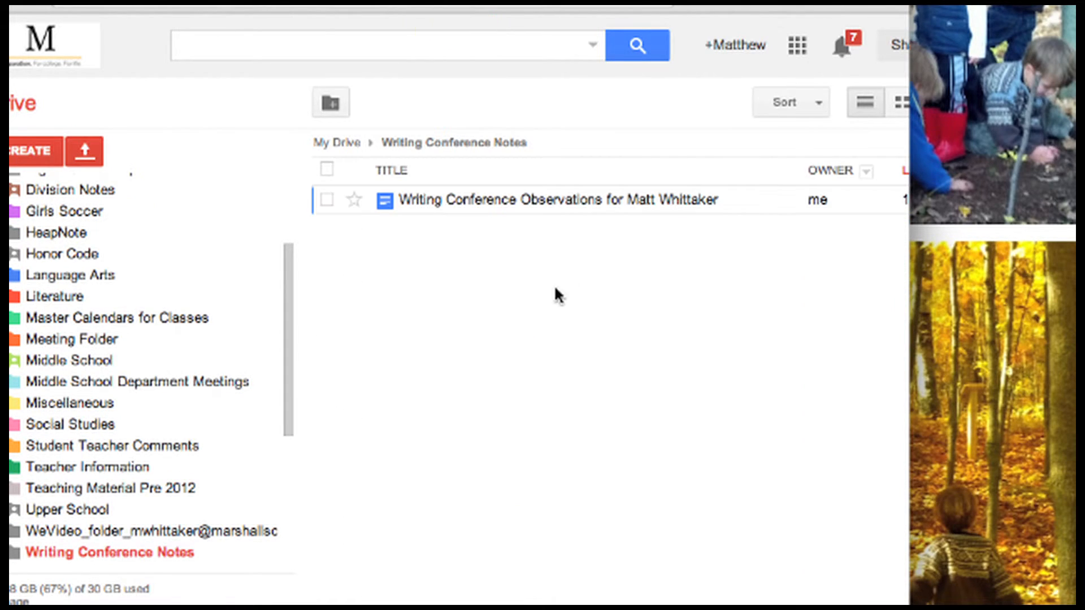
{"action": "scroll", "coordinate": [605, 204], "scroll_direction": "right", "scroll_amount": 3}
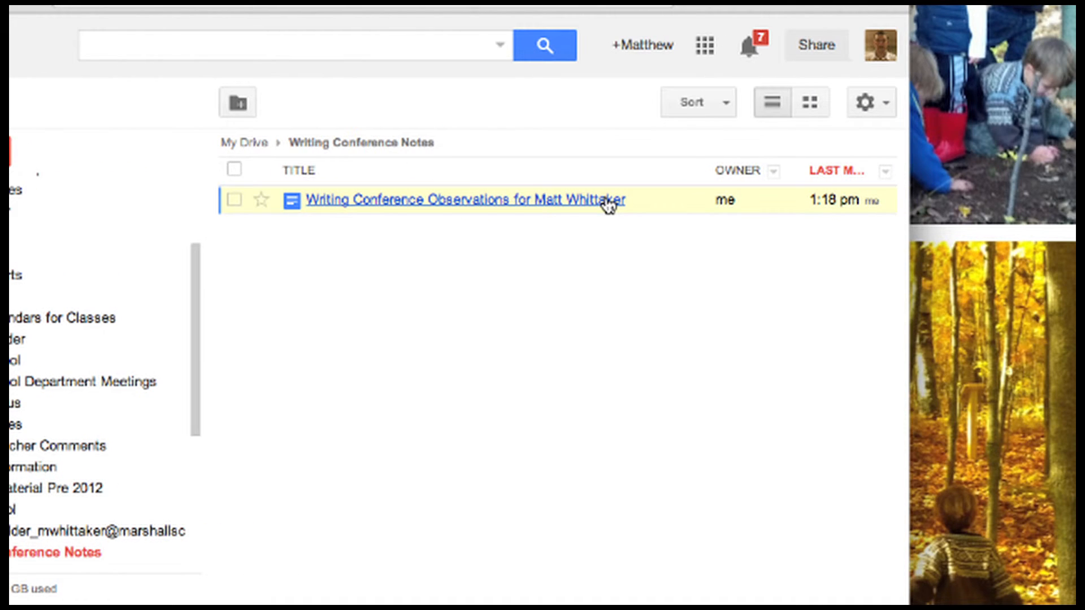
{"action": "left_click", "coordinate": [534, 204]}
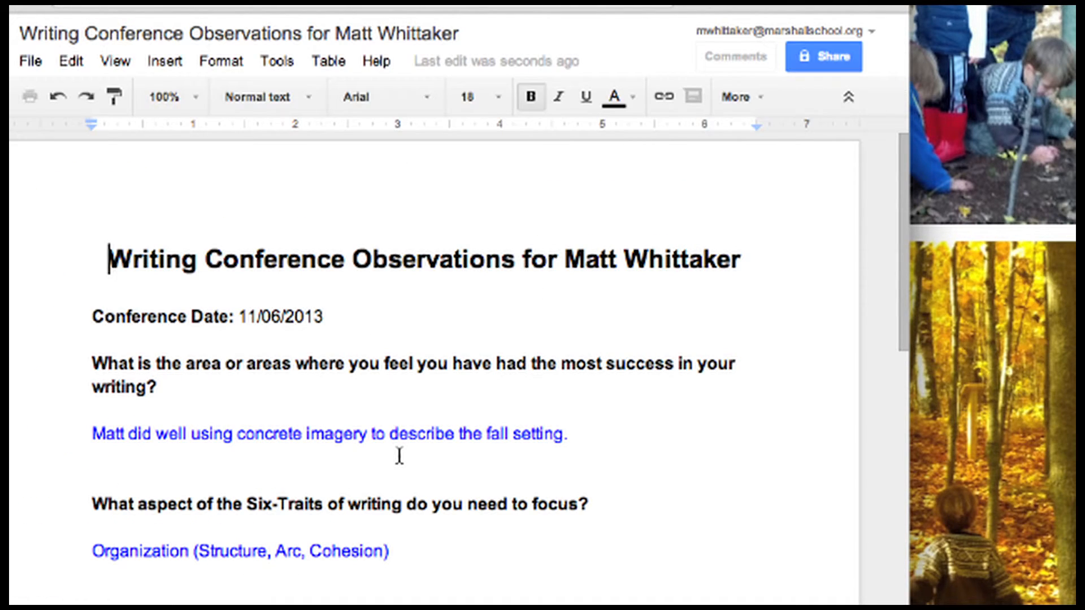
Confirm in Sharing settings that only the owner can access the observation doc
{"action": "scroll", "coordinate": [399, 456], "scroll_direction": "down", "scroll_amount": 2}
{"action": "scroll", "coordinate": [399, 456], "scroll_direction": "down", "scroll_amount": 6}
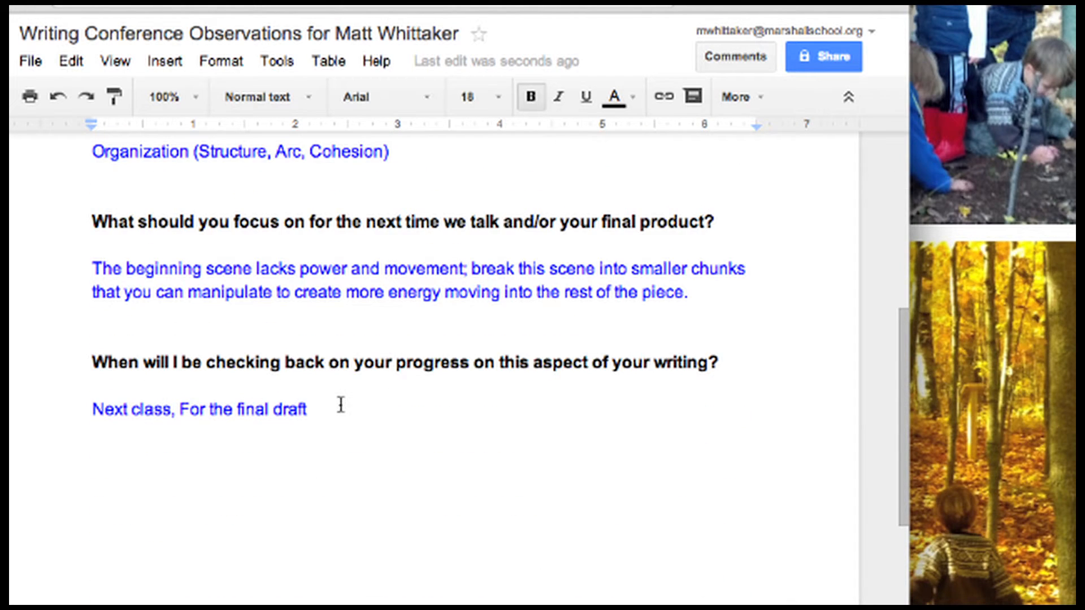
{"action": "scroll", "coordinate": [341, 405], "scroll_direction": "up", "scroll_amount": 8}
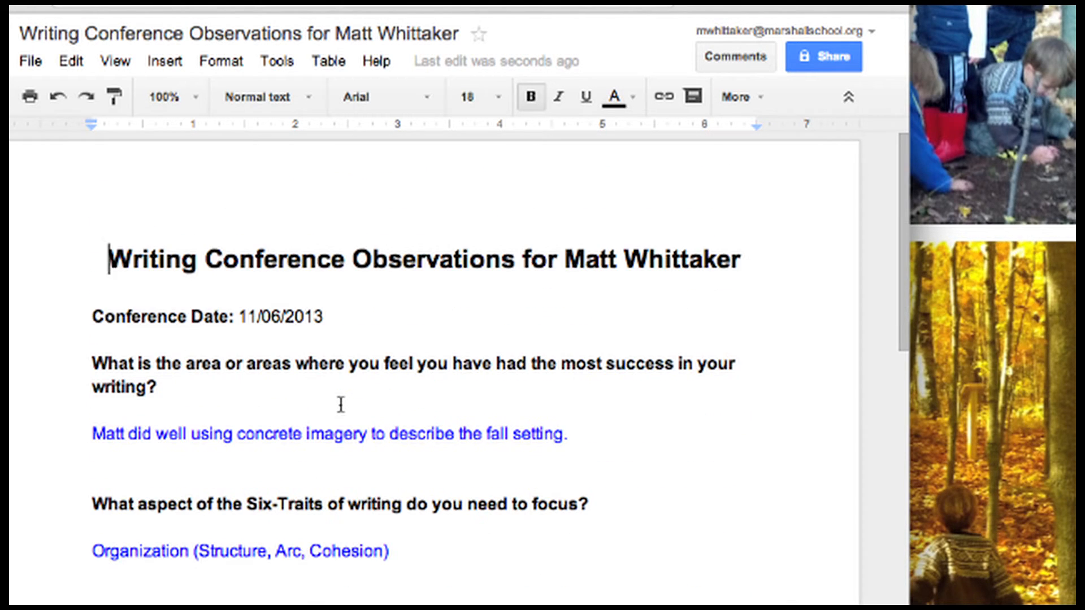
{"action": "left_click", "coordinate": [818, 66]}
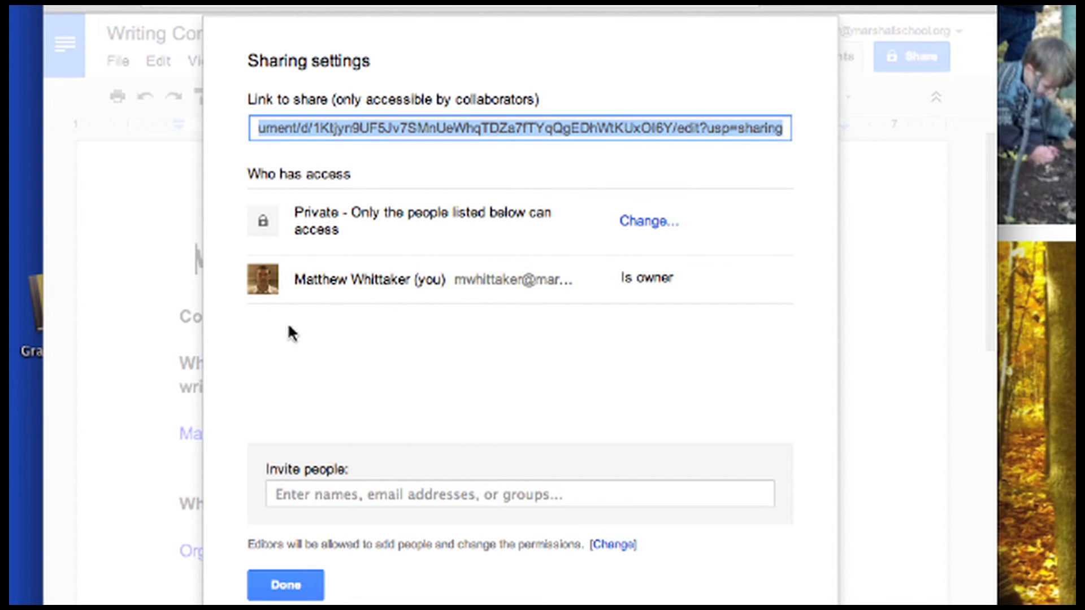
{"action": "key", "text": "Escape"}
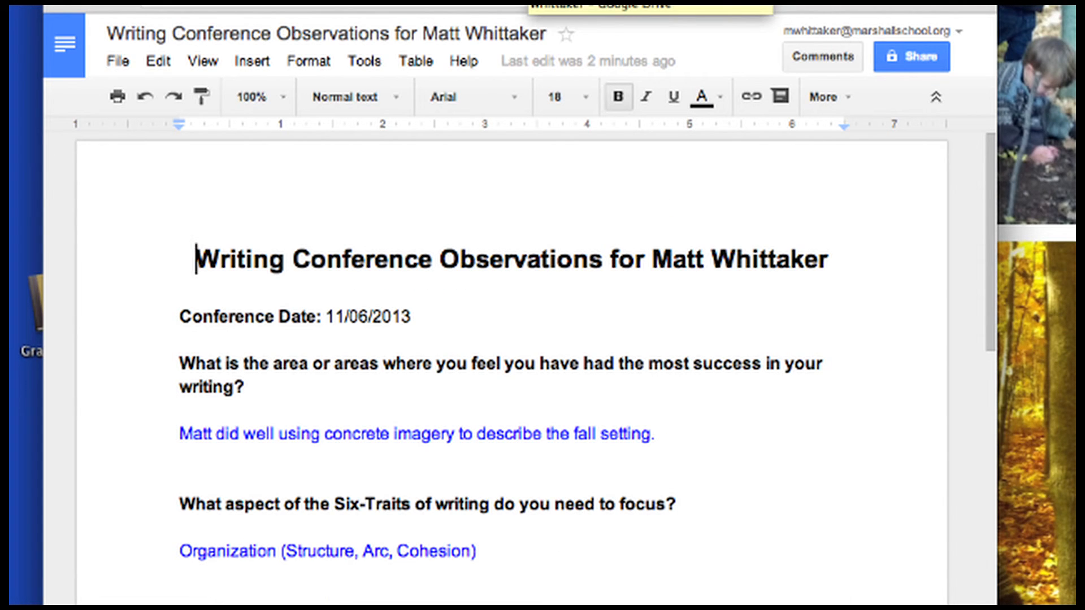
{"action": "left_click", "coordinate": [527, 6]}
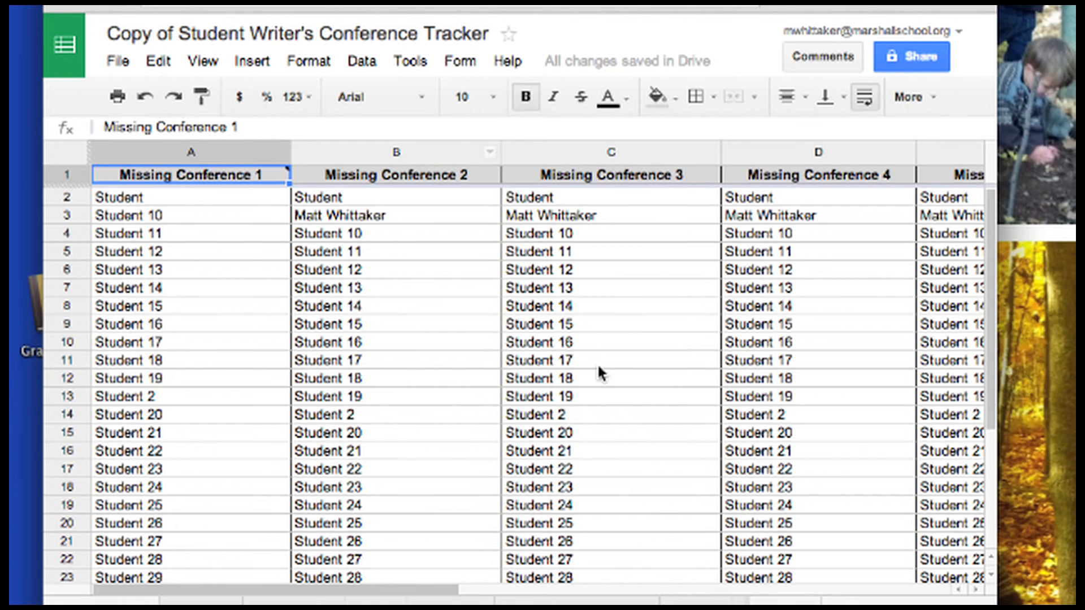